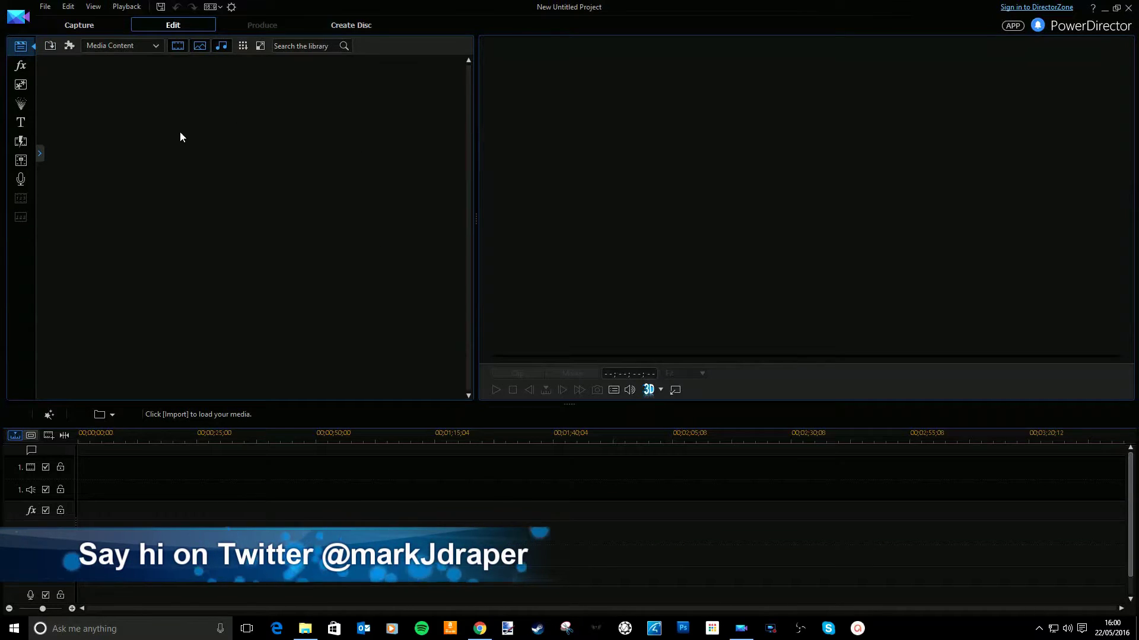
Step: Browse the video effects, PiP objects, title and particle libraries
click(21, 66)
click(21, 84)
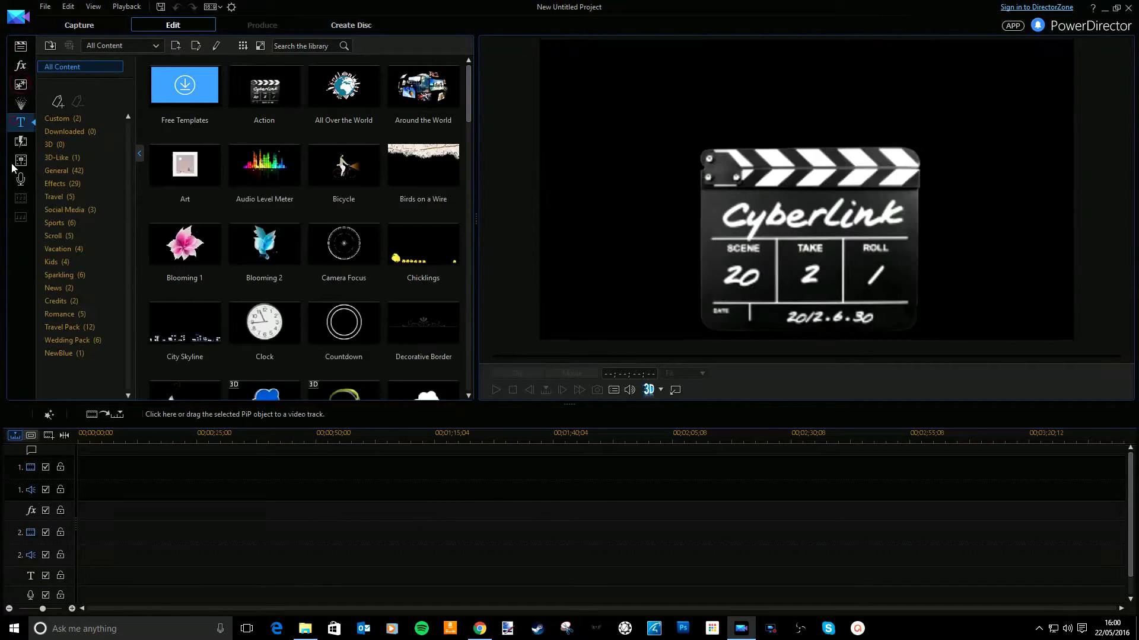
click(20, 122)
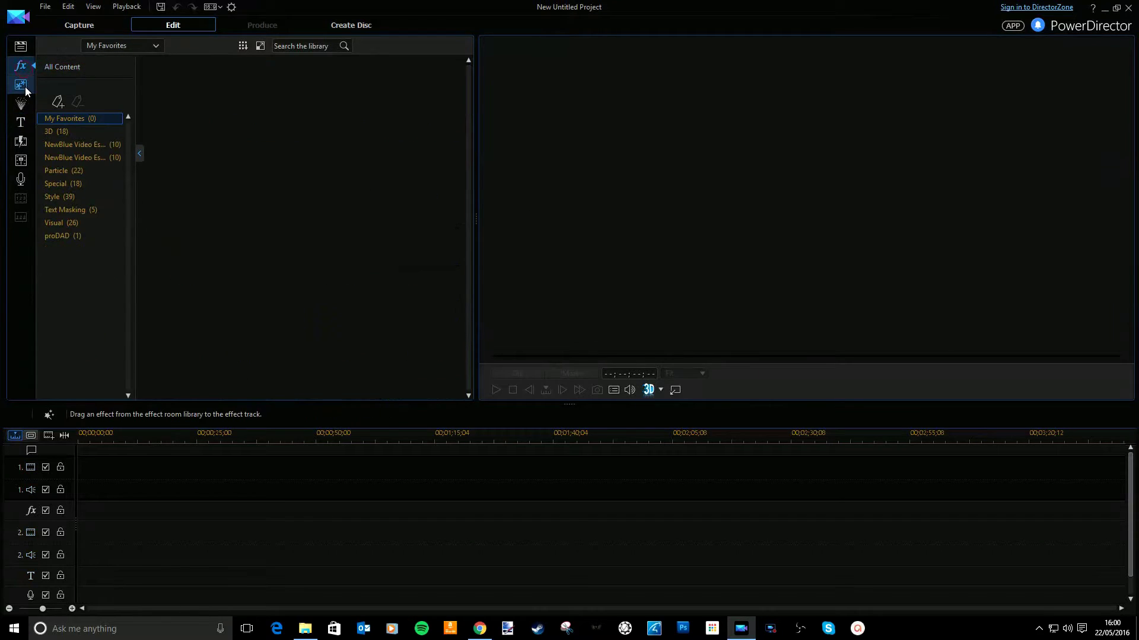
click(21, 103)
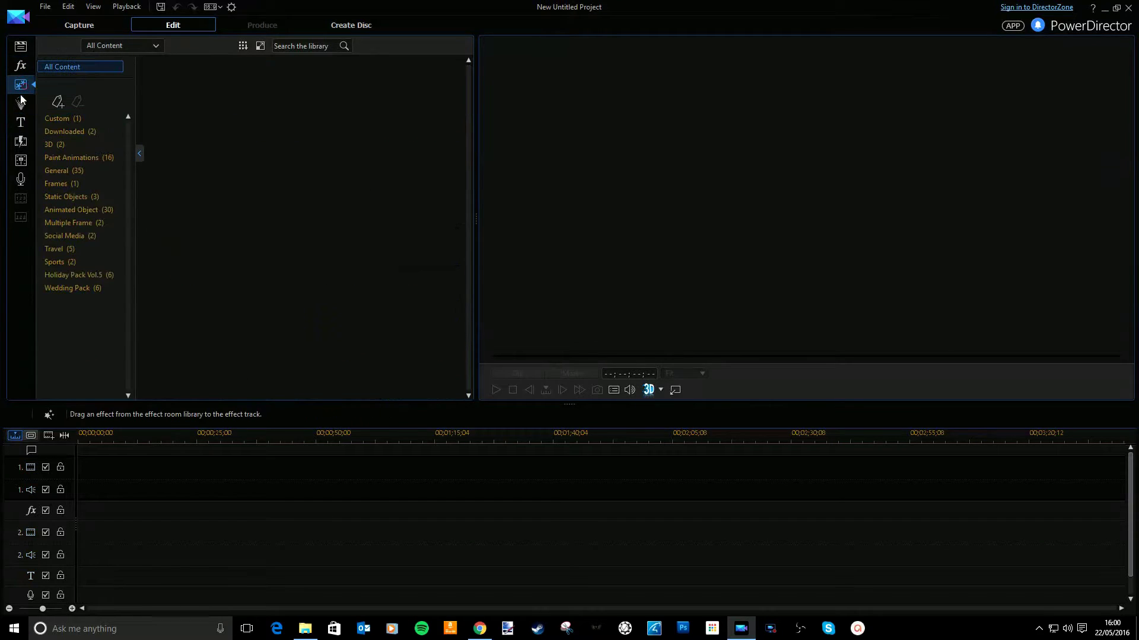
Step: Preview the Balloon Deflated and Basketball Game title templates
click(22, 124)
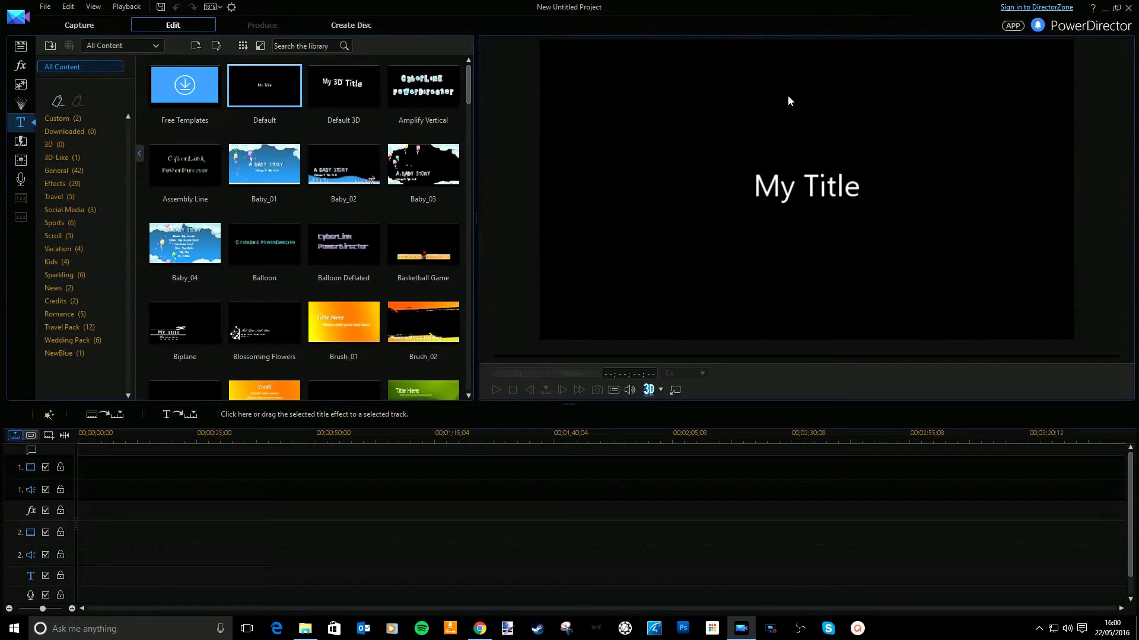
click(331, 247)
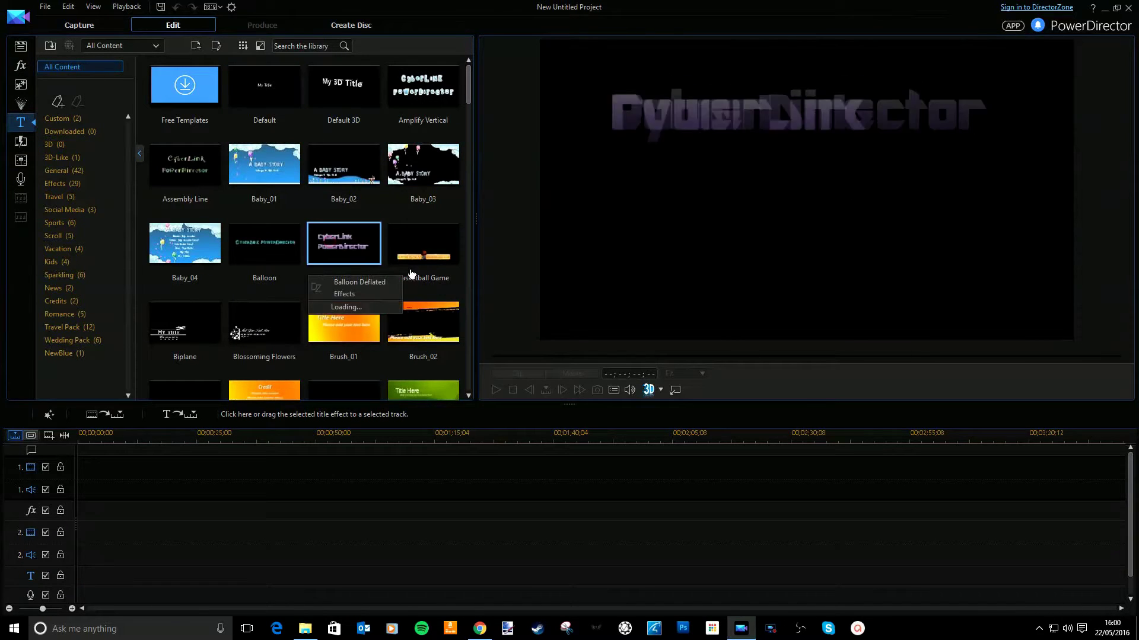
click(433, 235)
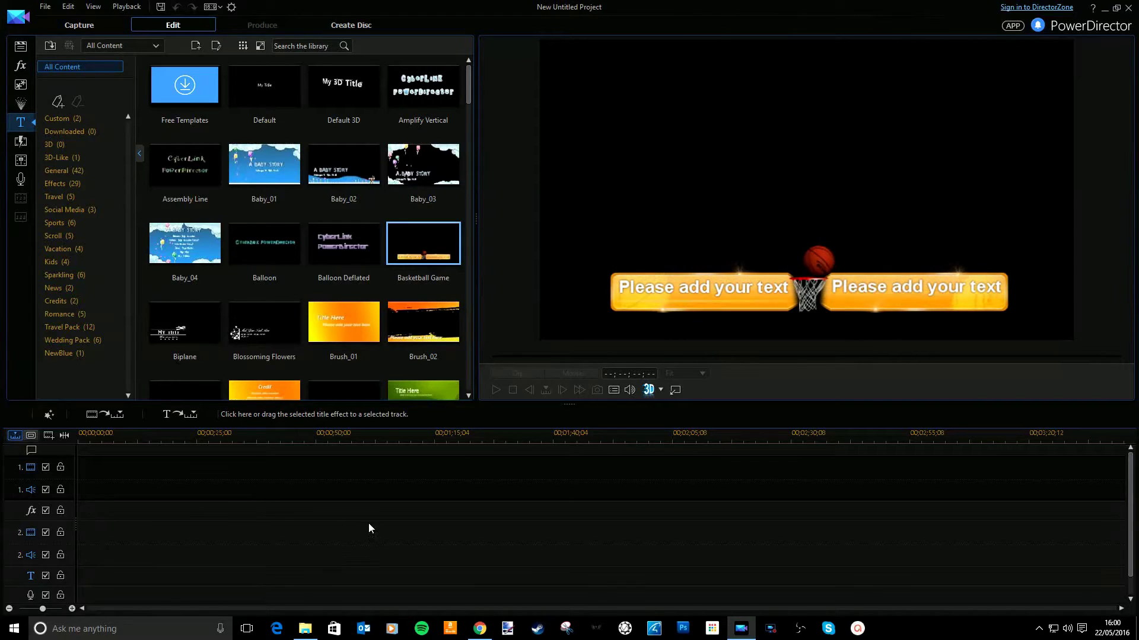
scroll(99, 572, down, 1)
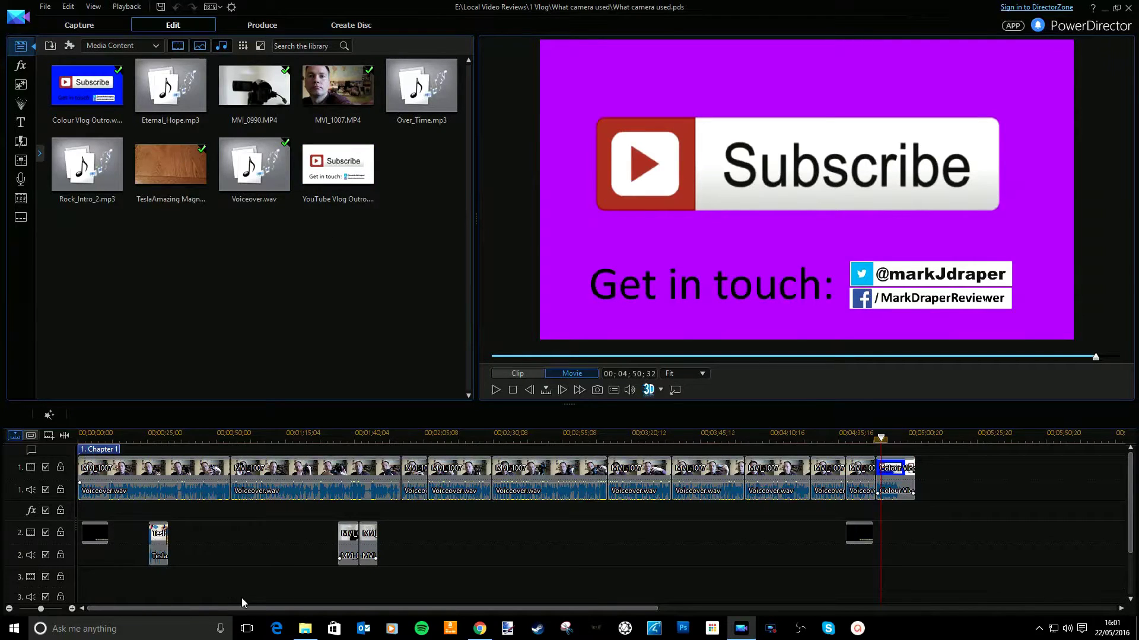
Step: Paste the long MVI_1007.MP4 clip onto the end of track 1 near 05:55
scroll(242, 596, down, 2)
scroll(159, 556, up, 2)
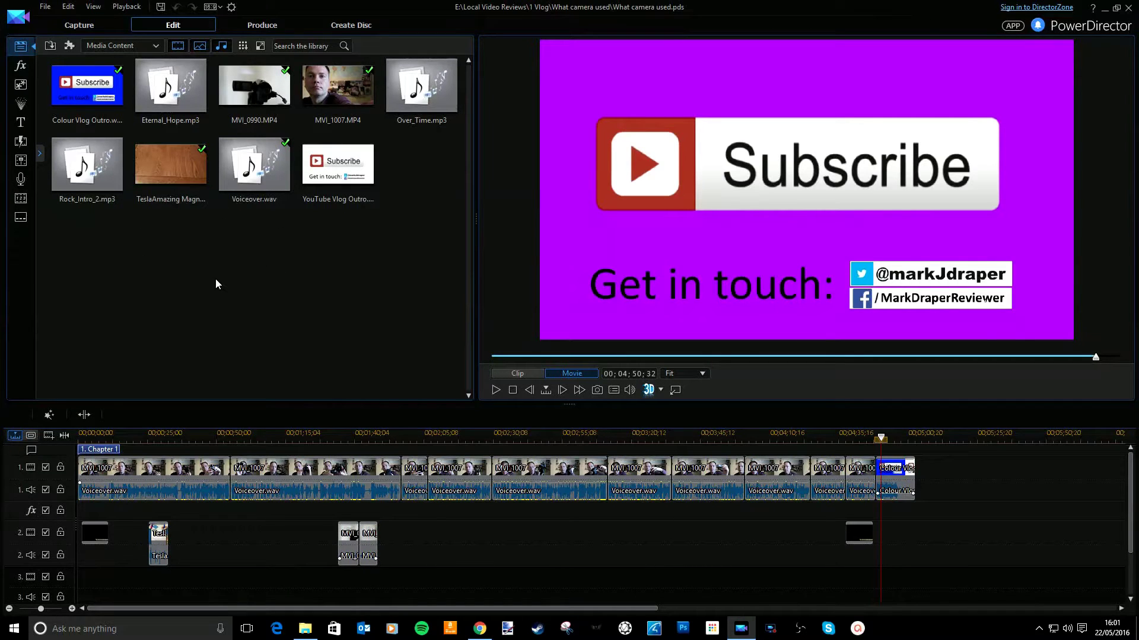
key(ctrl+v)
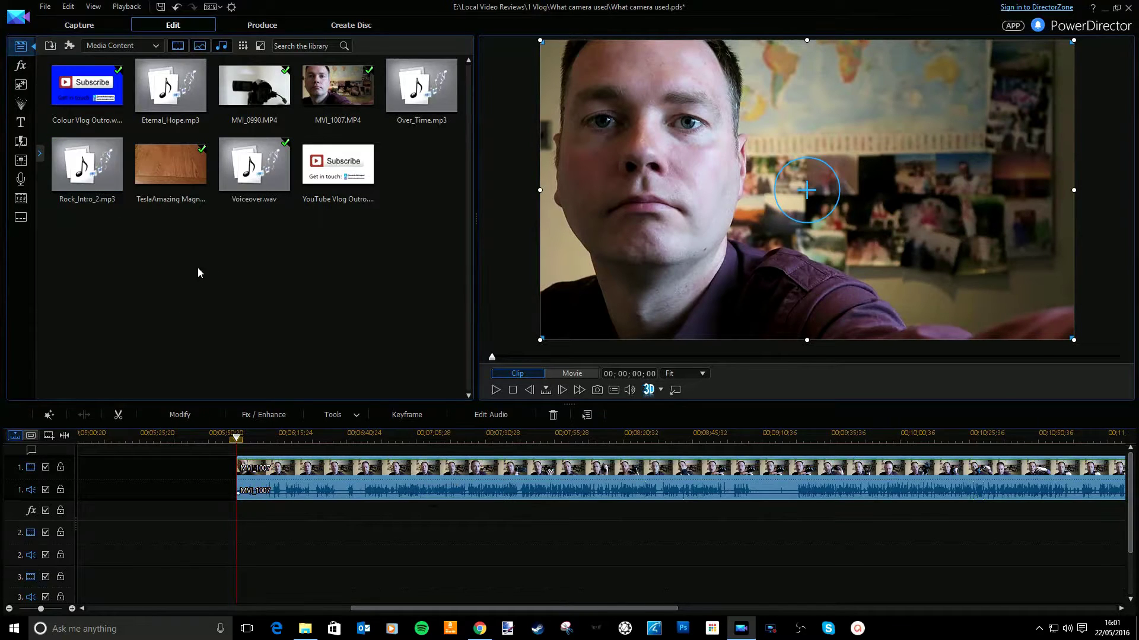
Step: Lay Voiceover.wav on the audio track beneath MVI_1007 and play from about 6:42
drag(252, 169, 239, 547)
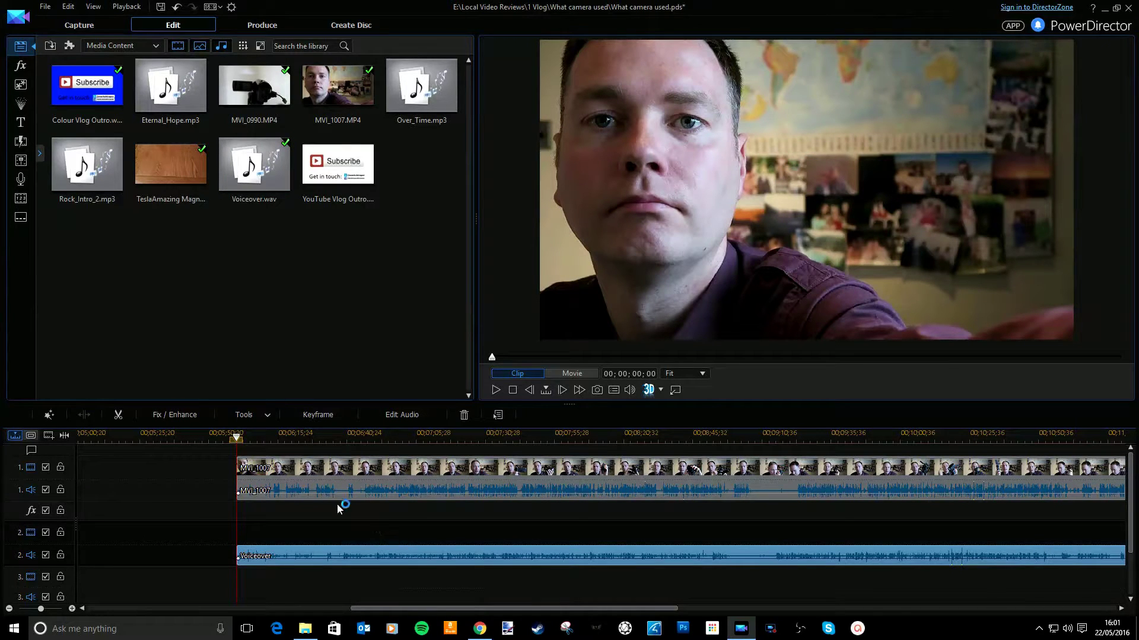
click(351, 428)
key(space)
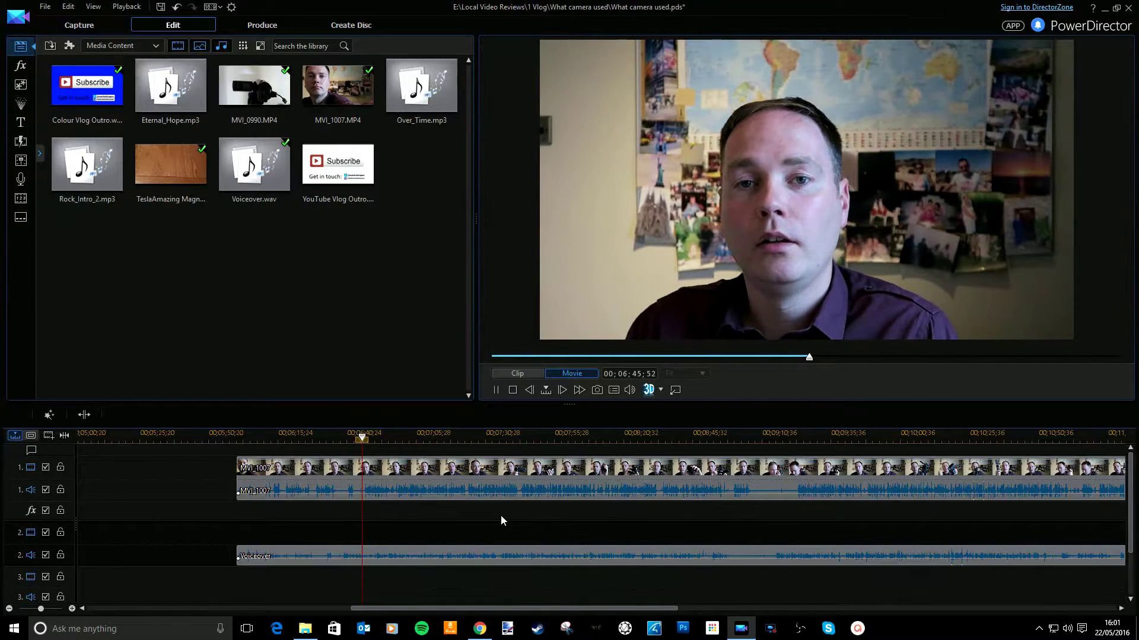
key(space)
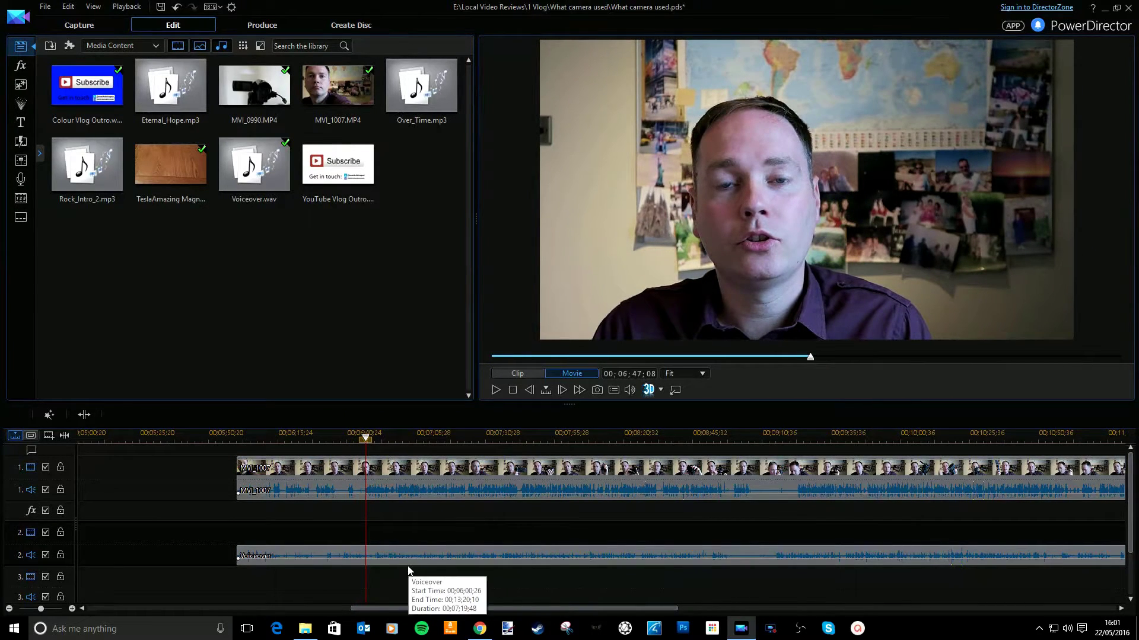
Step: Select the Voiceover and MVI_1007 clips together and sync them by audio
click(406, 558)
ctrl+click(427, 489)
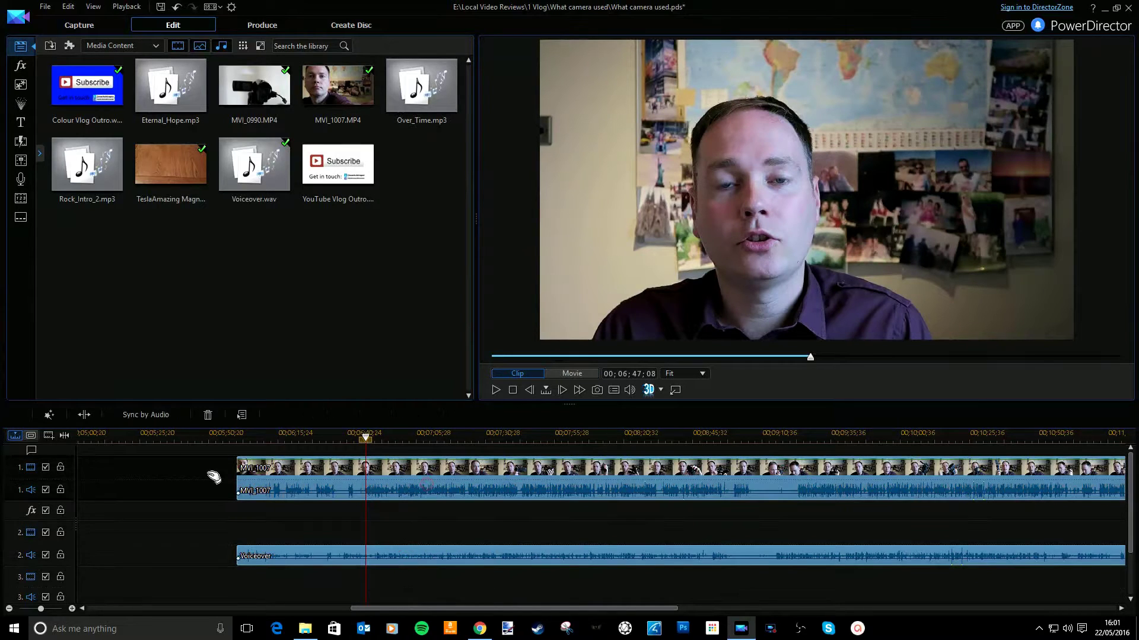
click(146, 414)
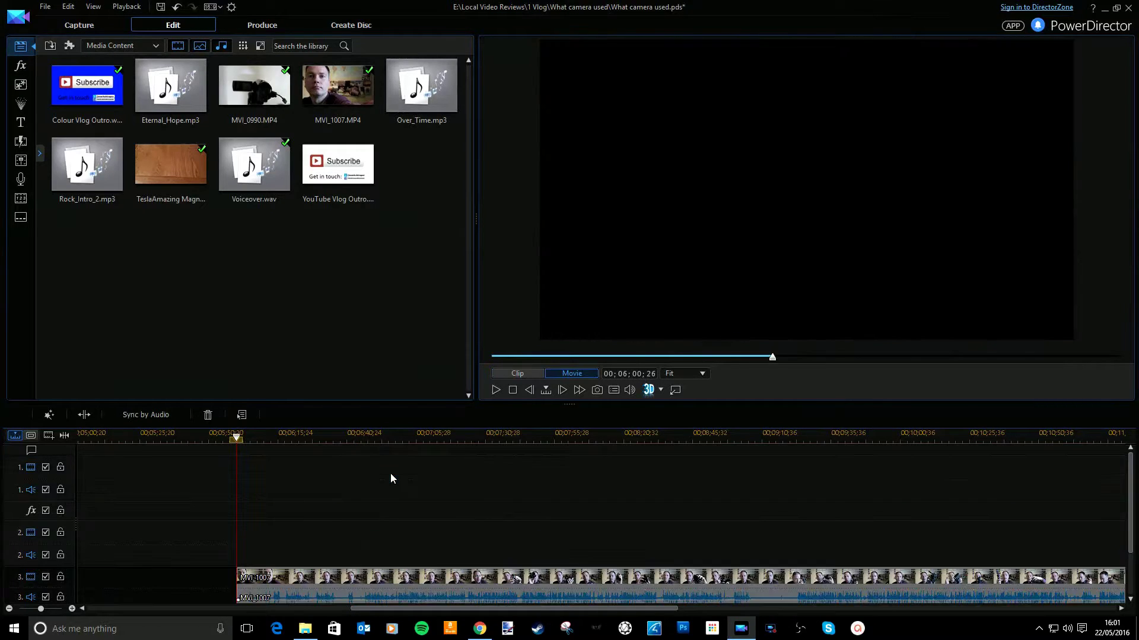
Step: Unlink MVI_1007's video from its audio and delete the camera audio
scroll(449, 503, down, 3)
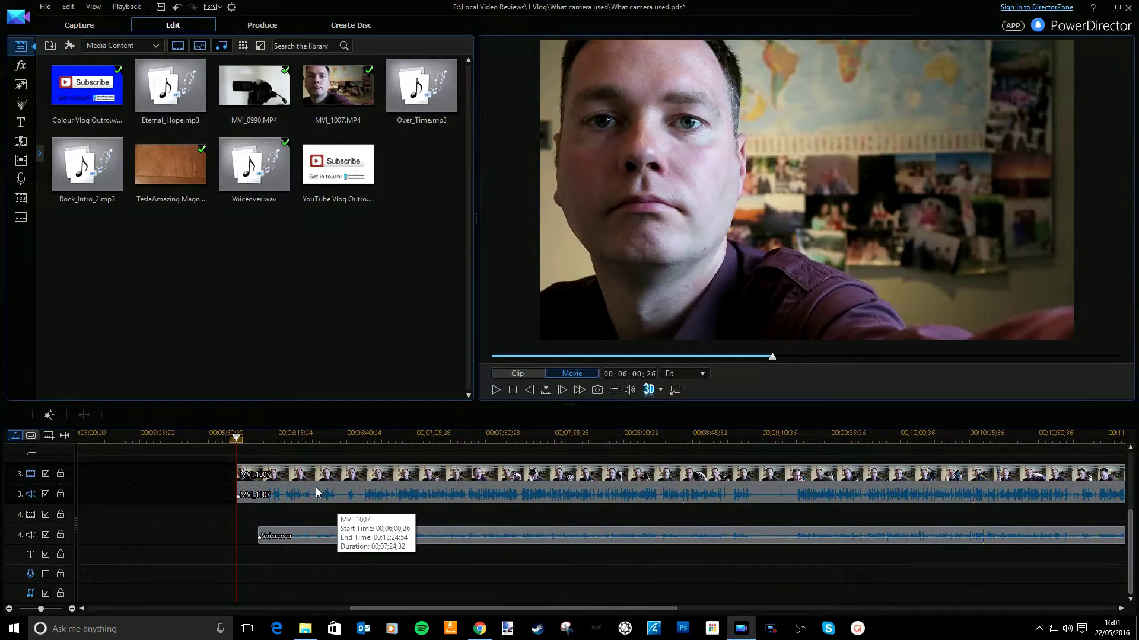
click(323, 439)
key(space)
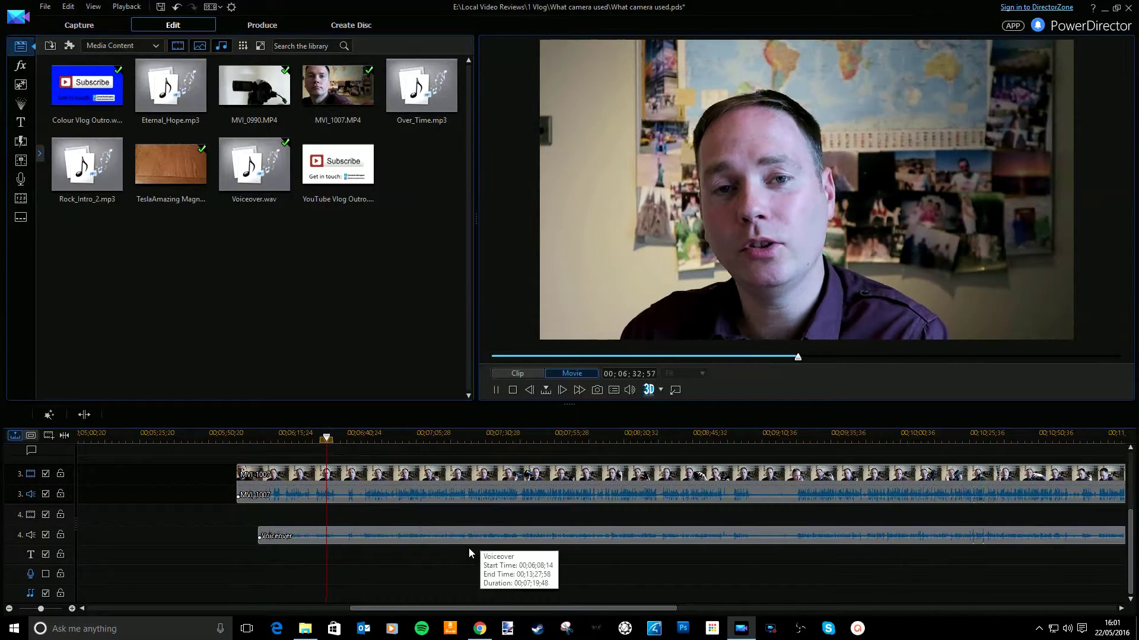
right_click(280, 489)
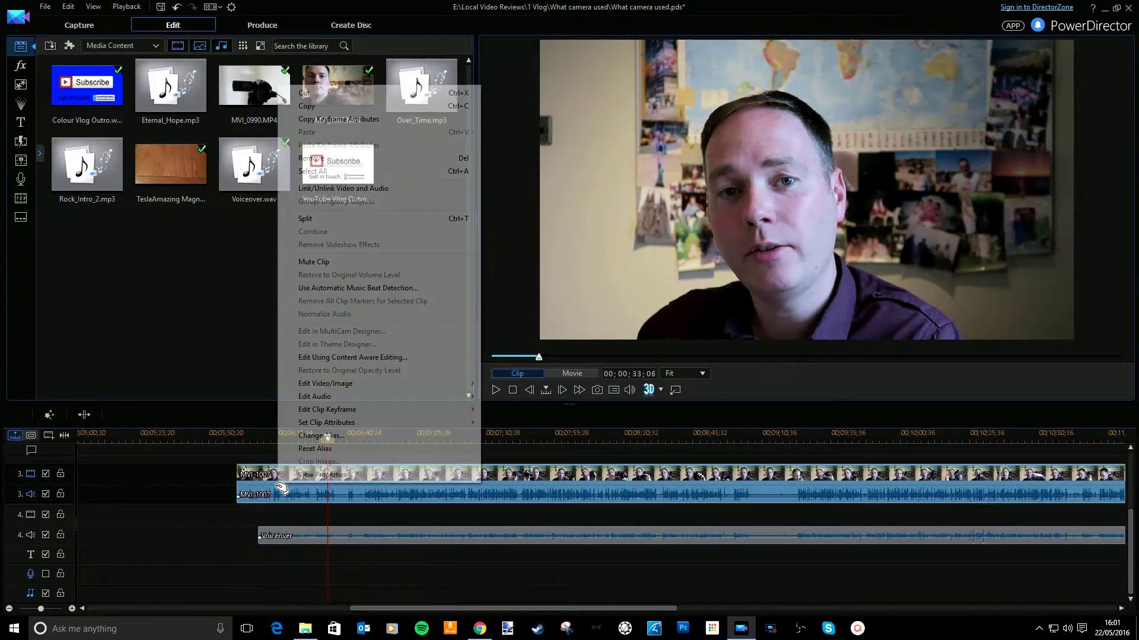
click(336, 188)
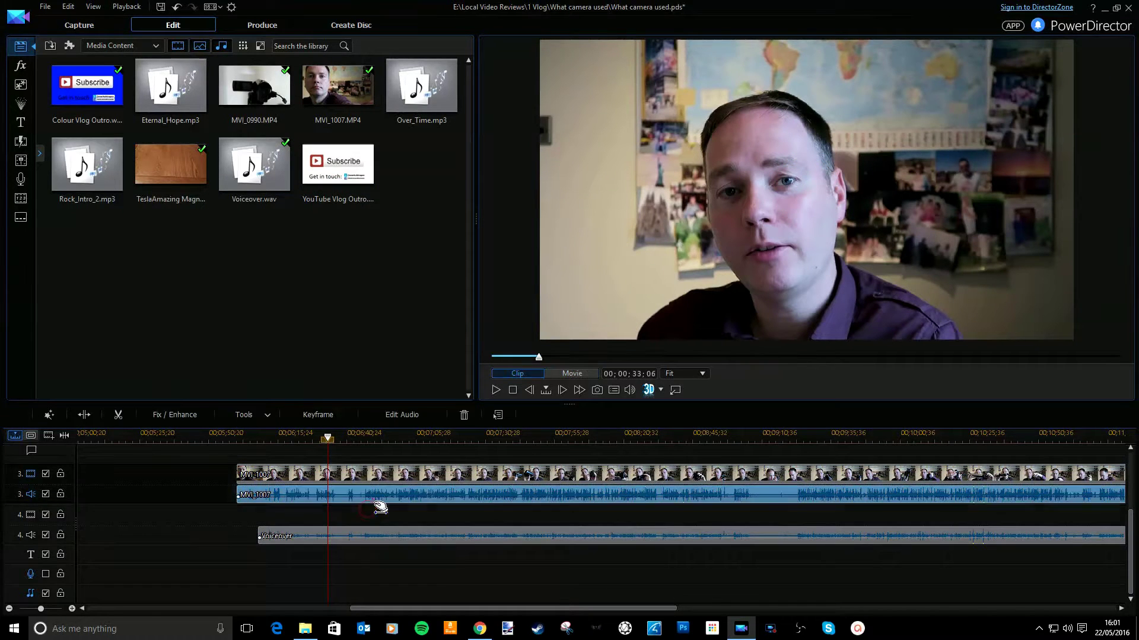
key(Delete)
Step: Split at 06;20;12 and remove the opening video and voiceover pieces, leaving a gap
click(290, 437)
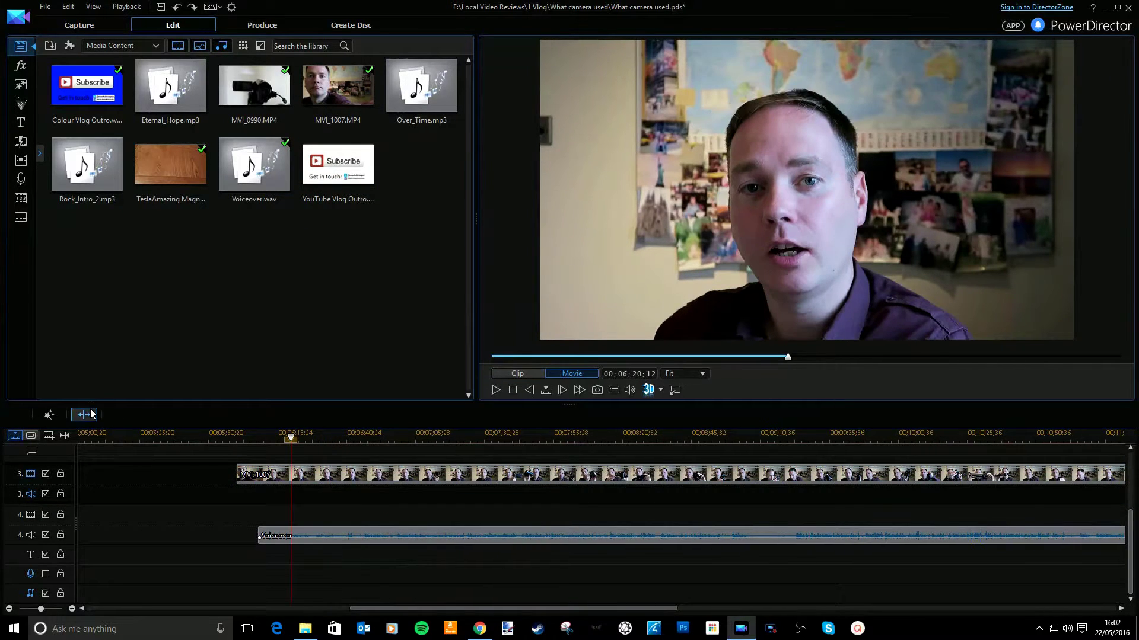
click(85, 414)
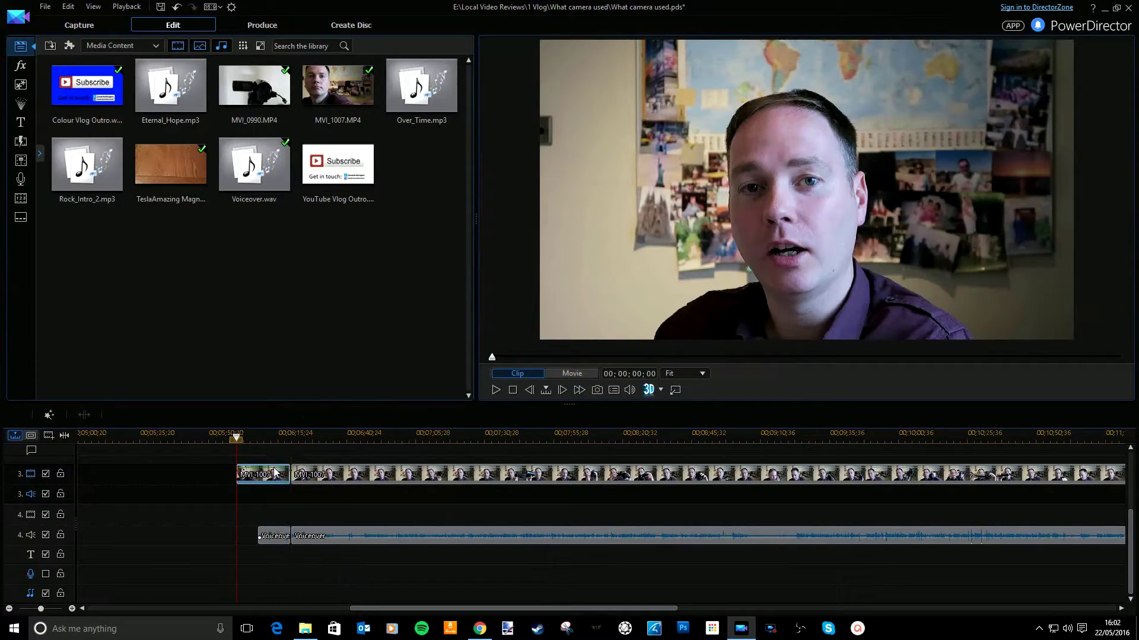
click(287, 535)
ctrl+click(270, 475)
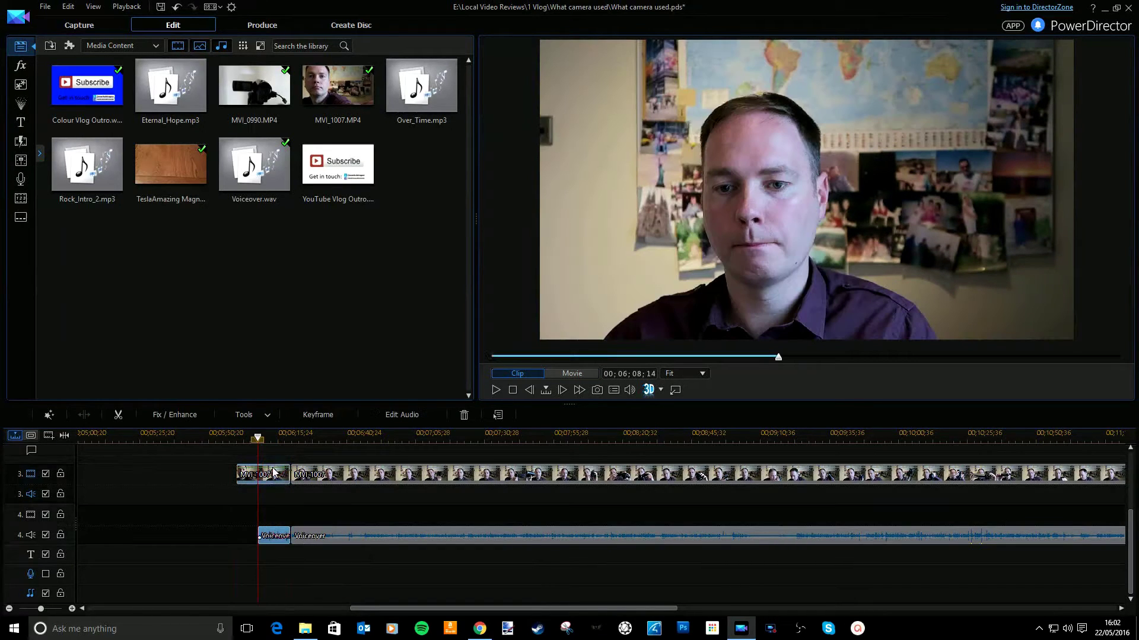
key(Delete)
click(359, 494)
Step: Move the Voiceover clip up to audio track 3 and play to check
click(339, 536)
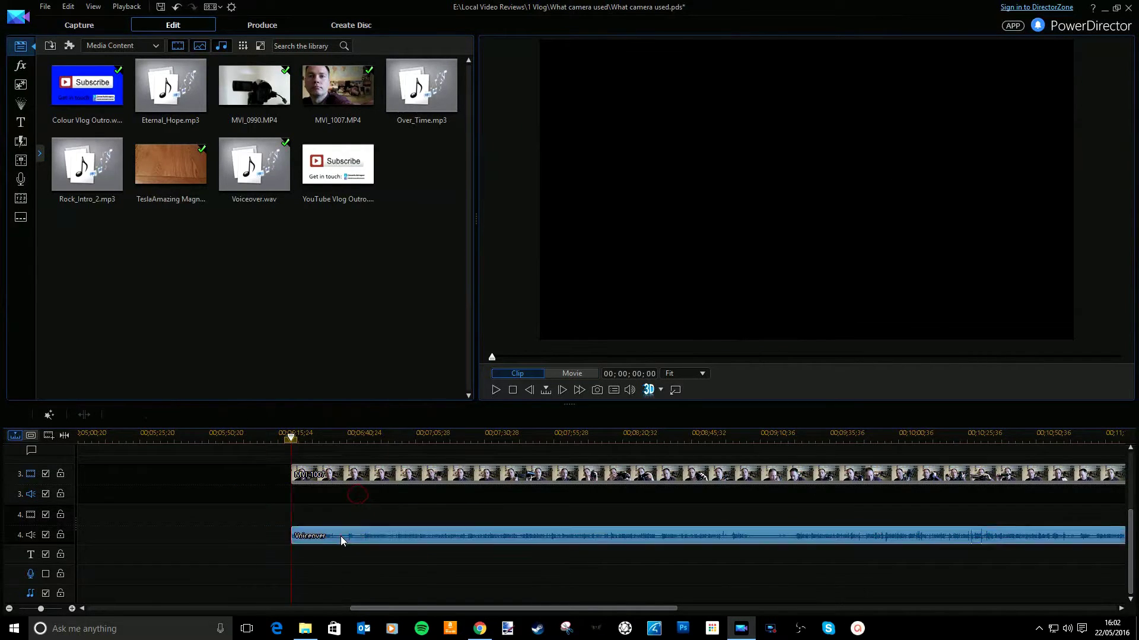
drag(354, 525, 355, 495)
click(521, 543)
key(space)
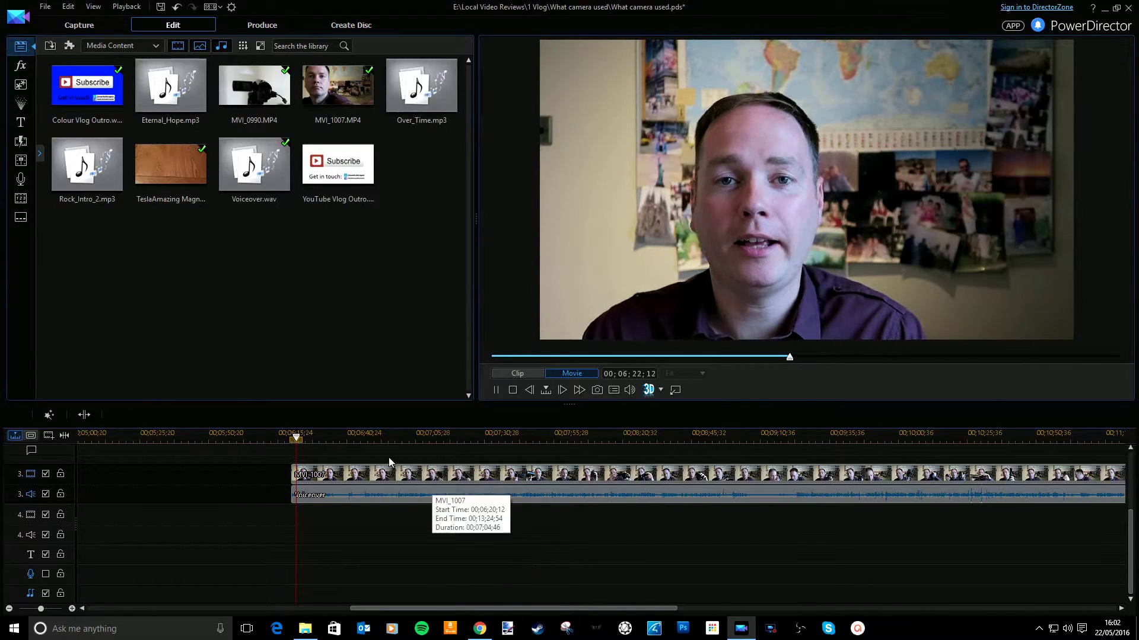
key(space)
Step: Delete both the MVI_1007 and Voiceover clips from track 3
key(ctrl+a)
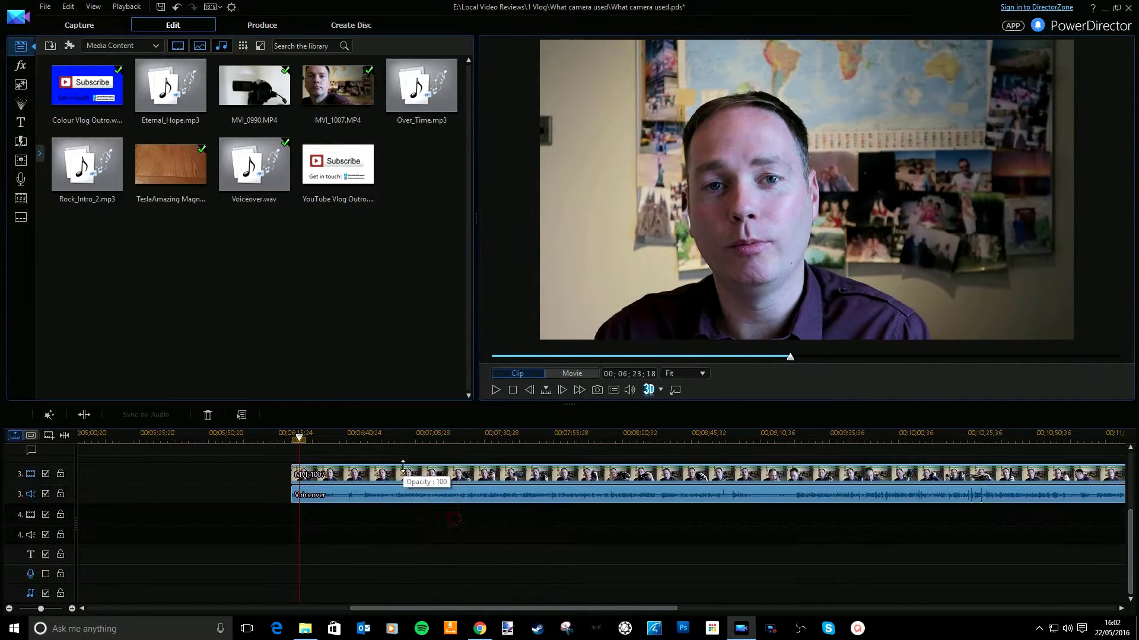
key(Delete)
click(507, 611)
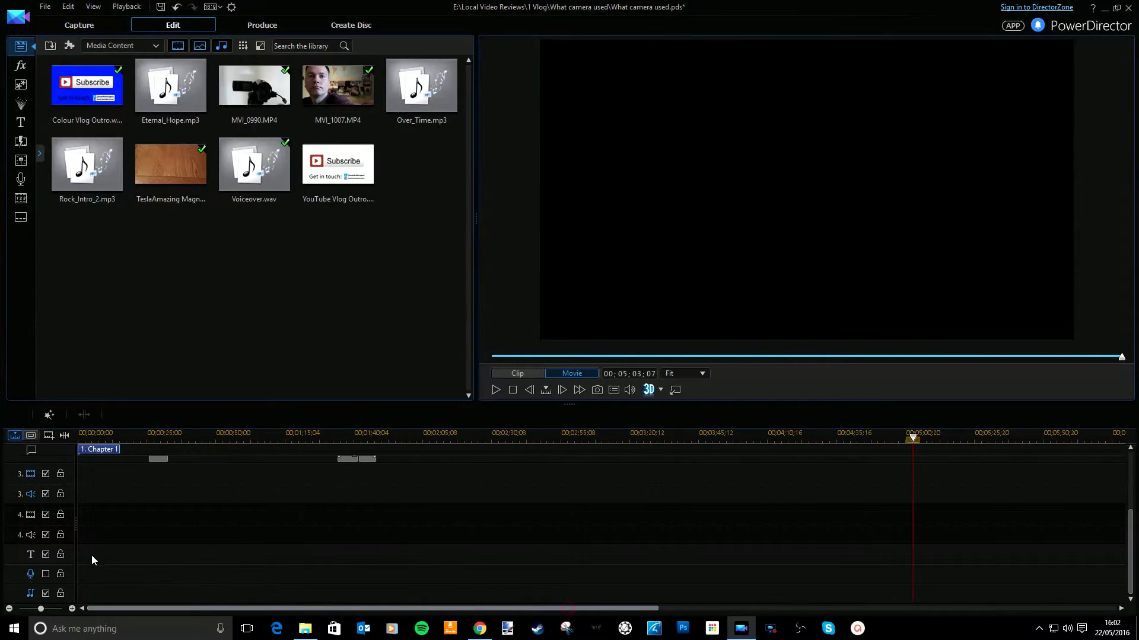
Step: Undo the deletion, then split MVI_1007 at 00;01;06;32 and undo that split
click(318, 571)
key(ctrl+z)
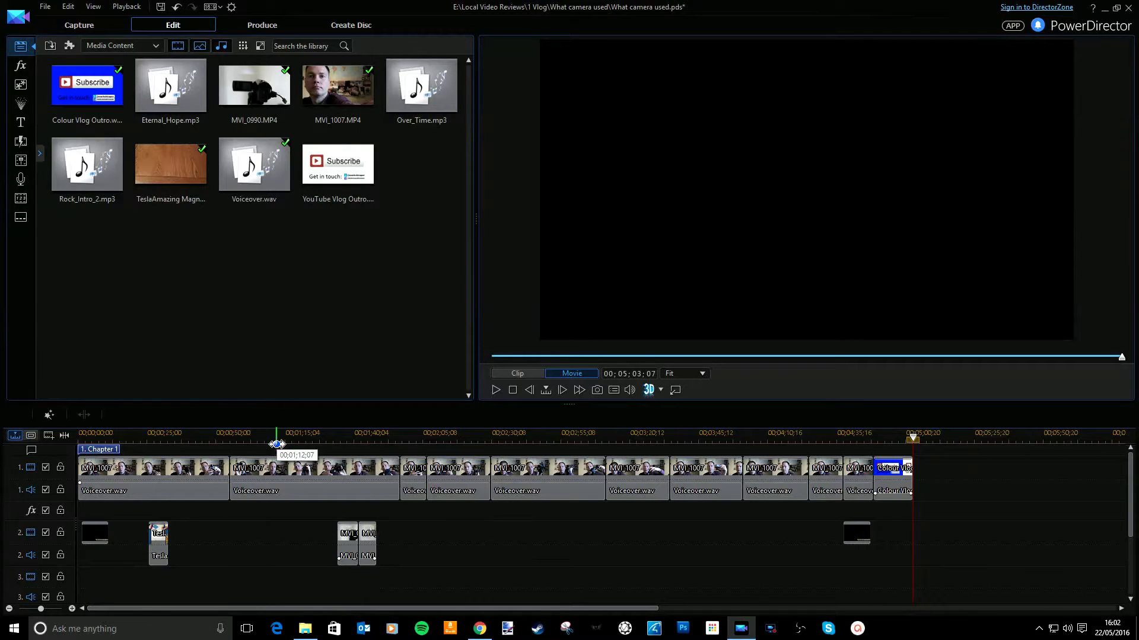
click(261, 439)
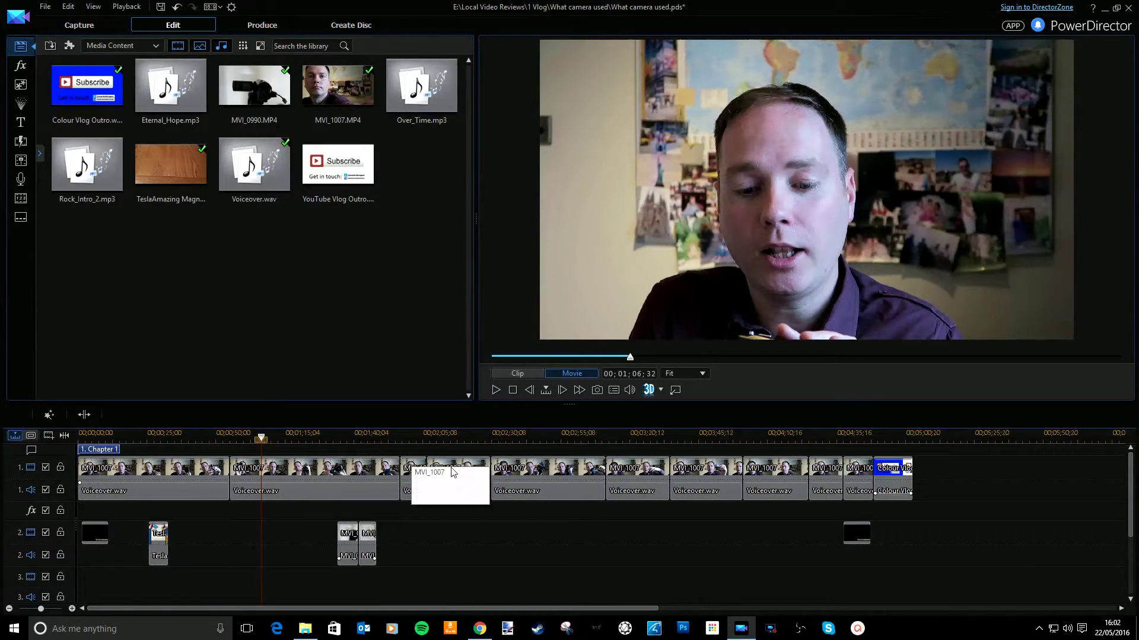
click(87, 416)
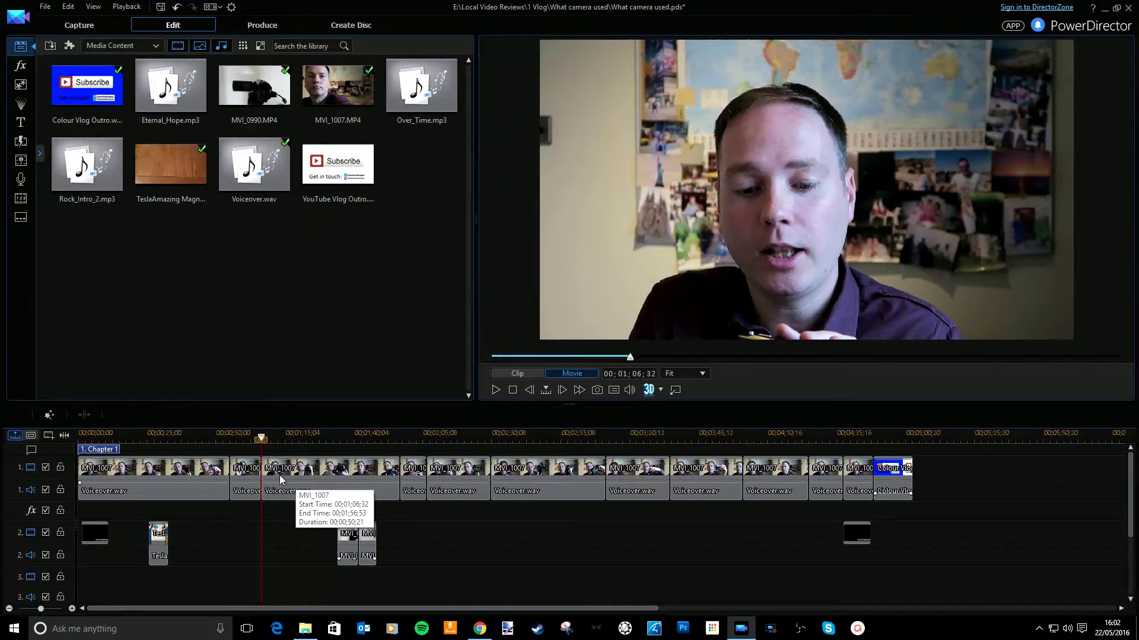
key(ctrl+z)
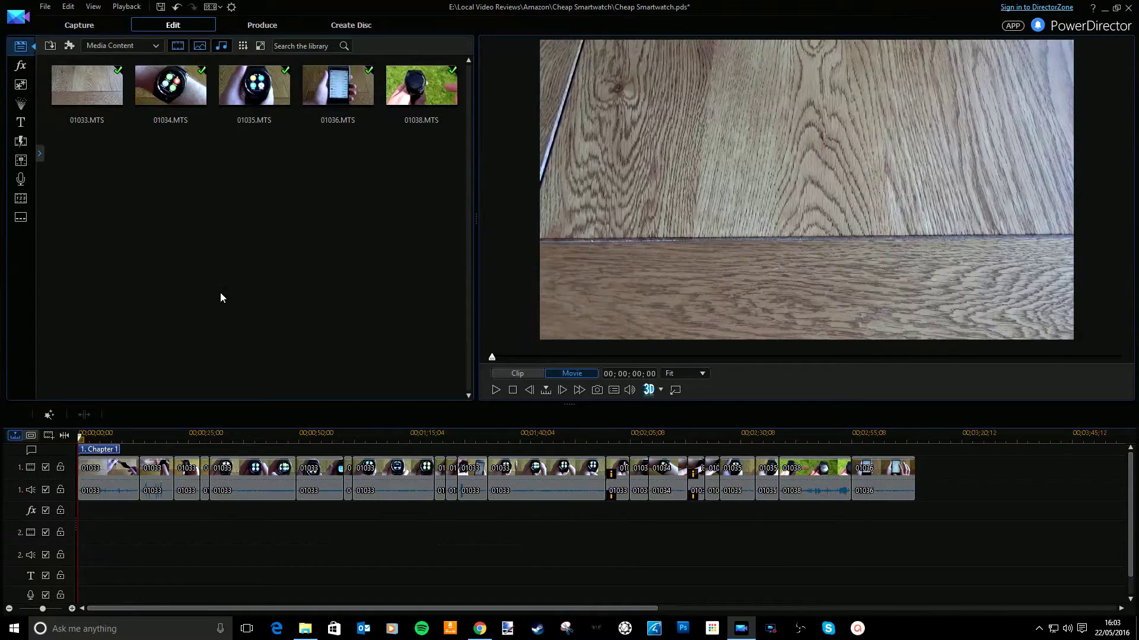
Step: Show the Voice-over Recording Room, then switch to the transition library
click(29, 176)
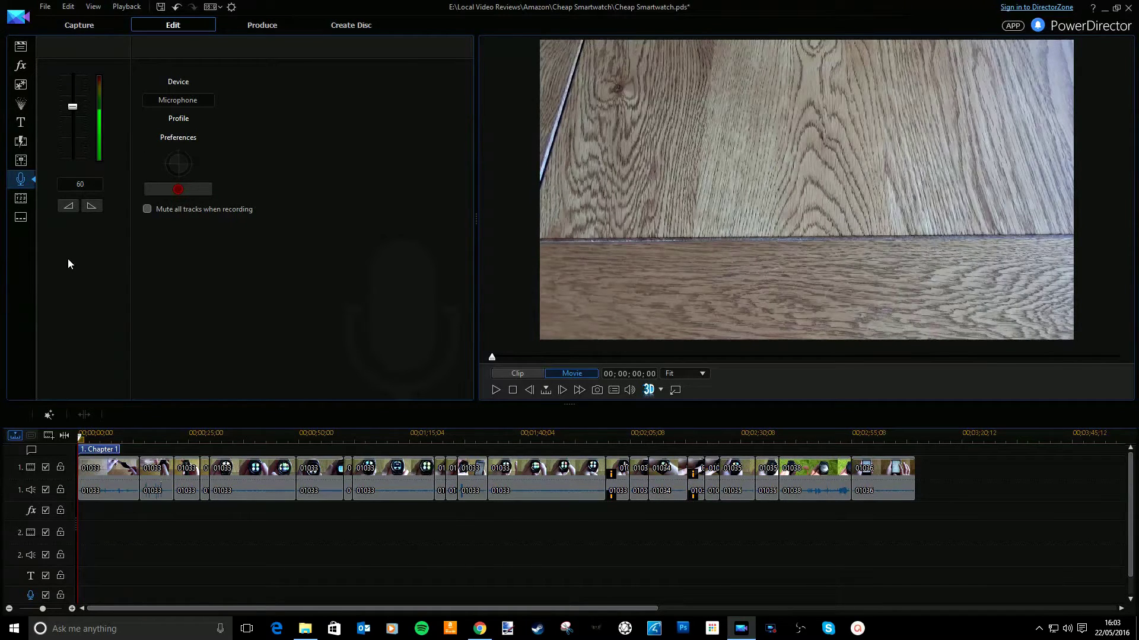
click(26, 138)
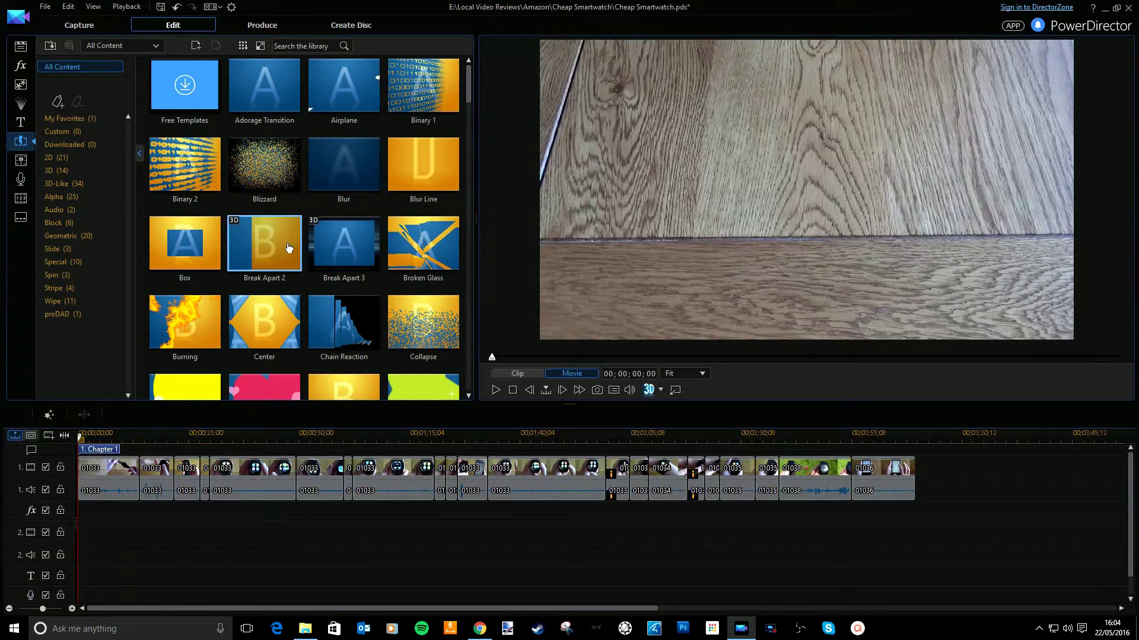
Step: Preview the Slices and Shutter transitions, then place Shutter between track 1 clips at 00;00;29;24
scroll(289, 248, down, 3)
scroll(173, 100, up, 4)
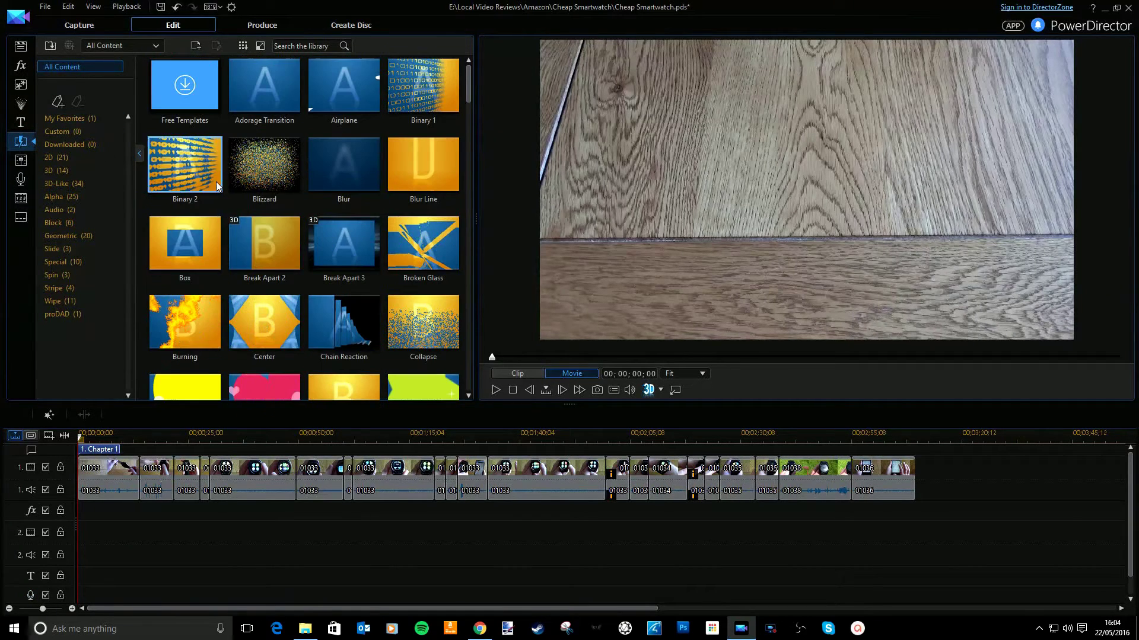
scroll(349, 315, down, 10)
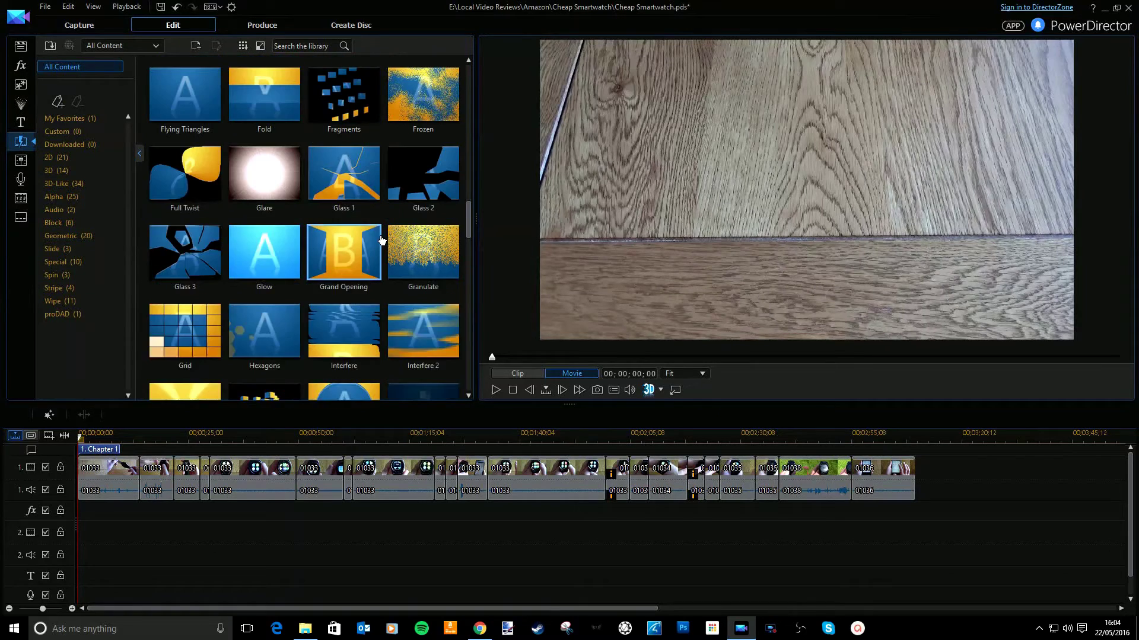
scroll(382, 240, down, 8)
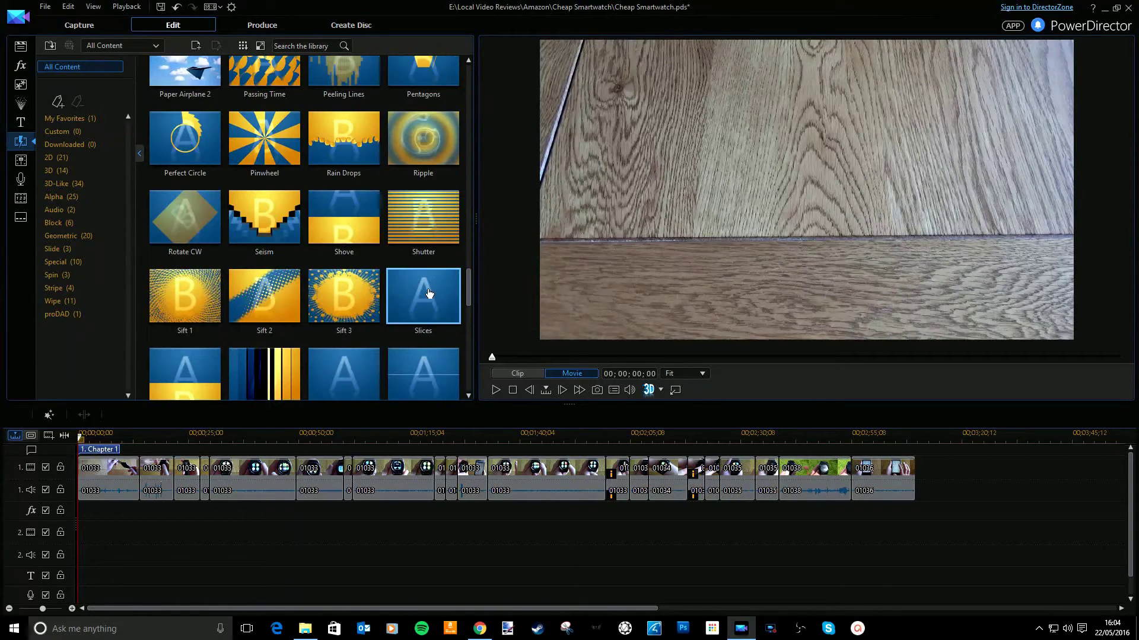
click(429, 293)
click(432, 258)
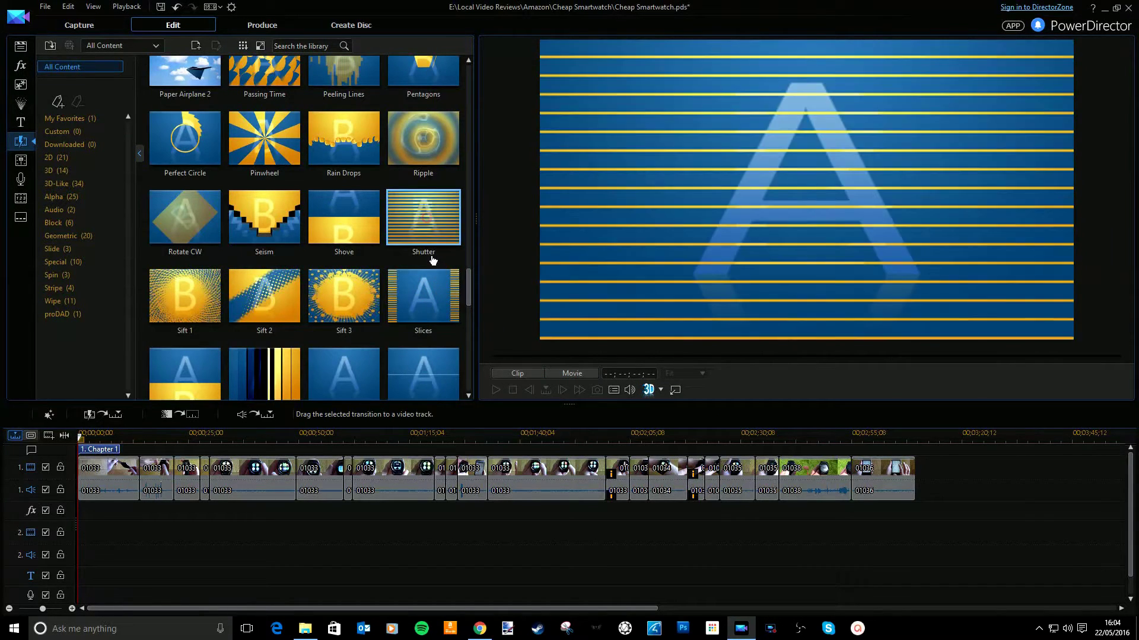
drag(433, 260, 208, 472)
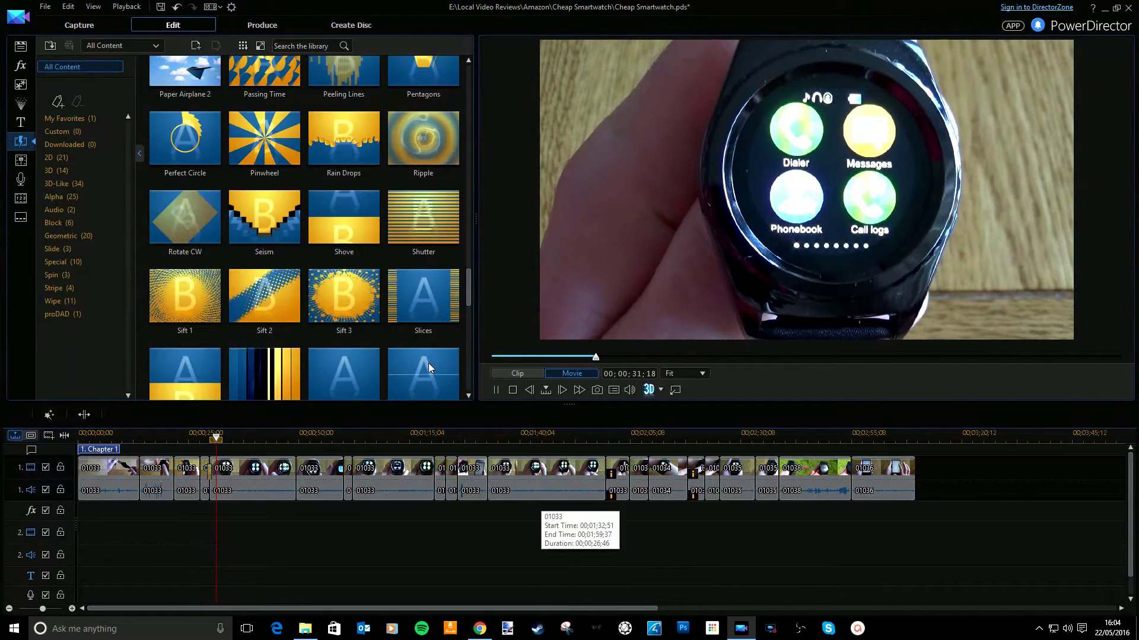
scroll(344, 217, up, 2)
Step: Drag the Cool Glass Lower 2 title to the start of video track 2 and select it
scroll(403, 226, down, 4)
click(20, 122)
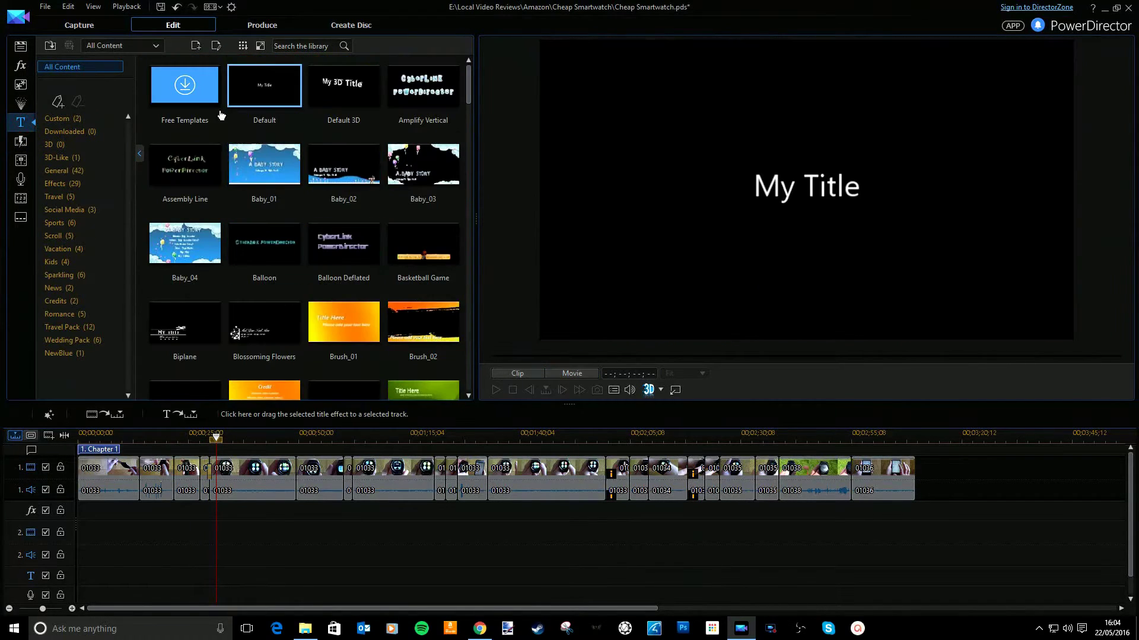
scroll(434, 277, down, 4)
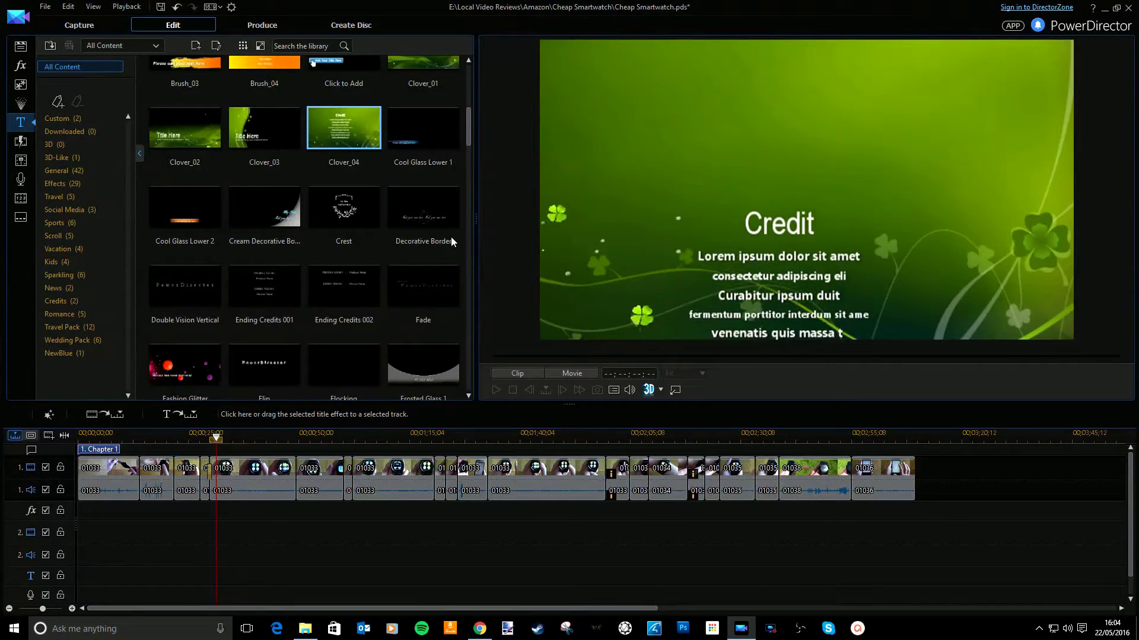
click(190, 211)
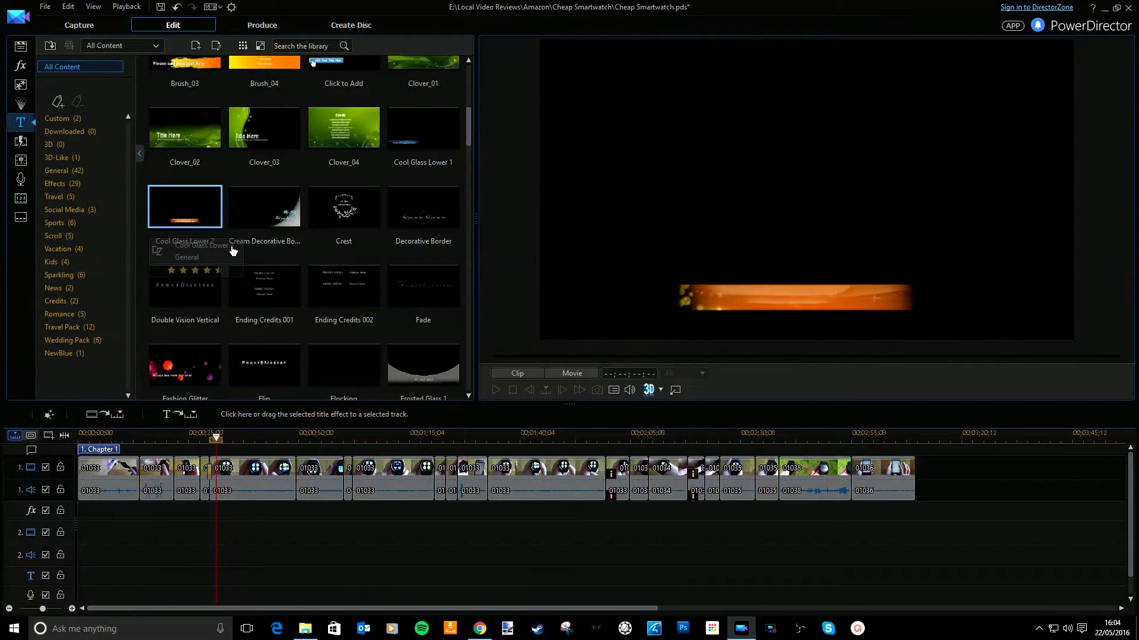
drag(190, 210, 86, 544)
click(105, 540)
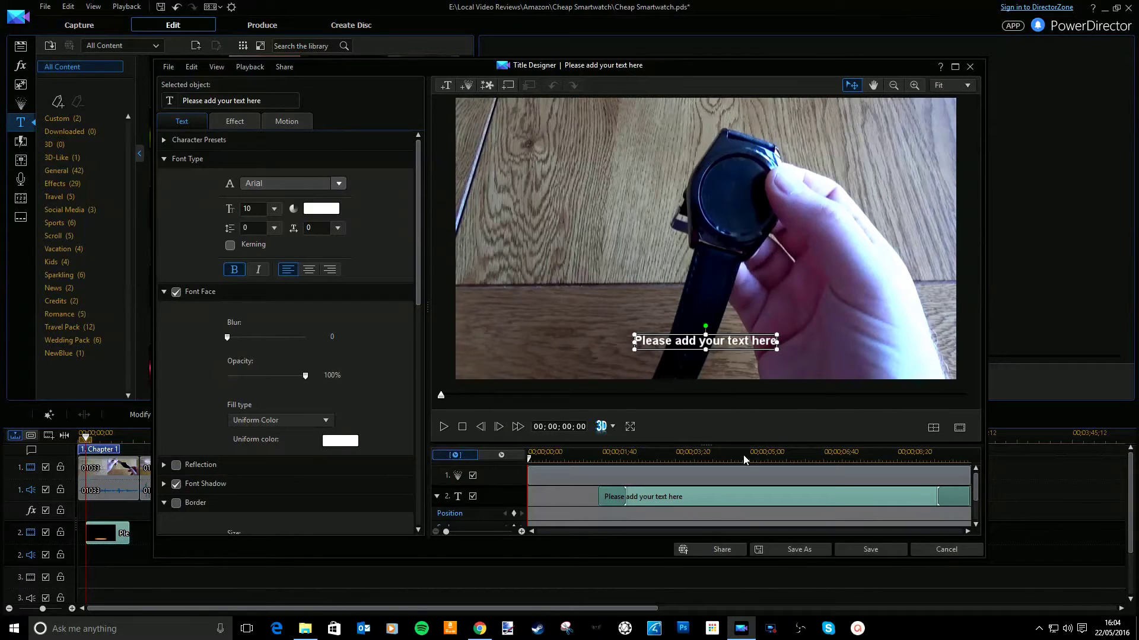
Step: Change the title text to 'This is some test text', save it, and play back to check
click(752, 456)
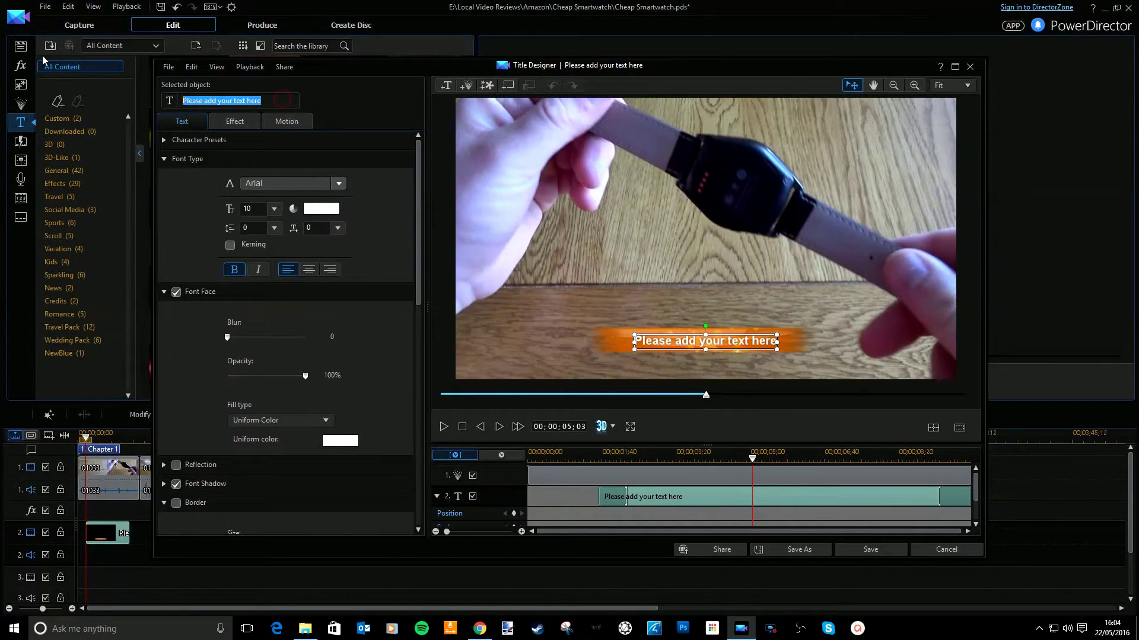
text(This is s)
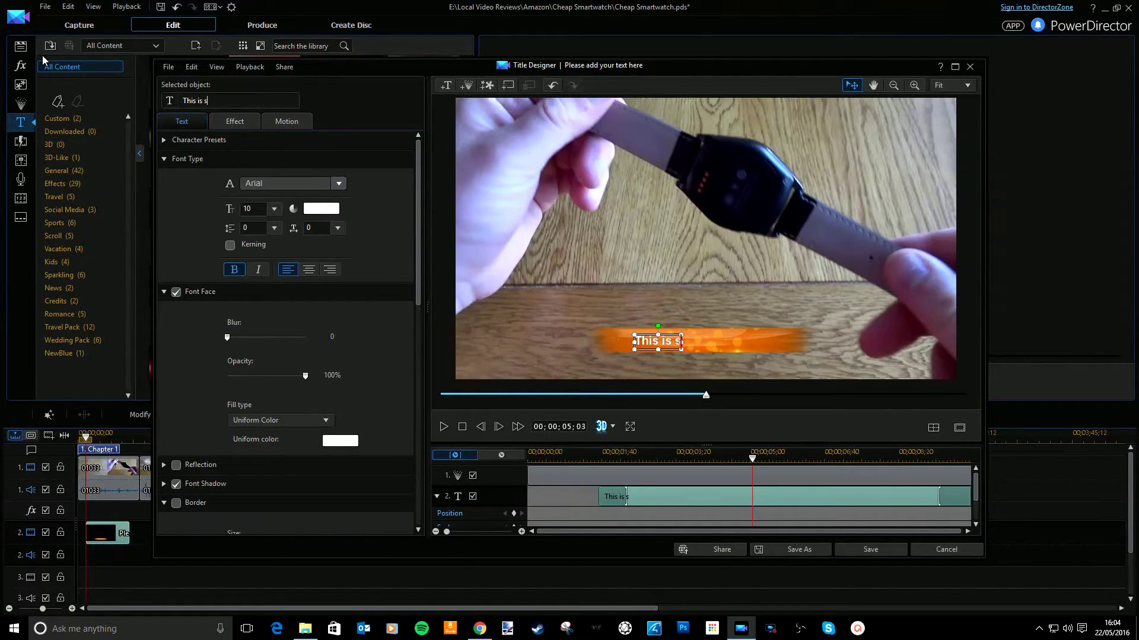
text(ome test text)
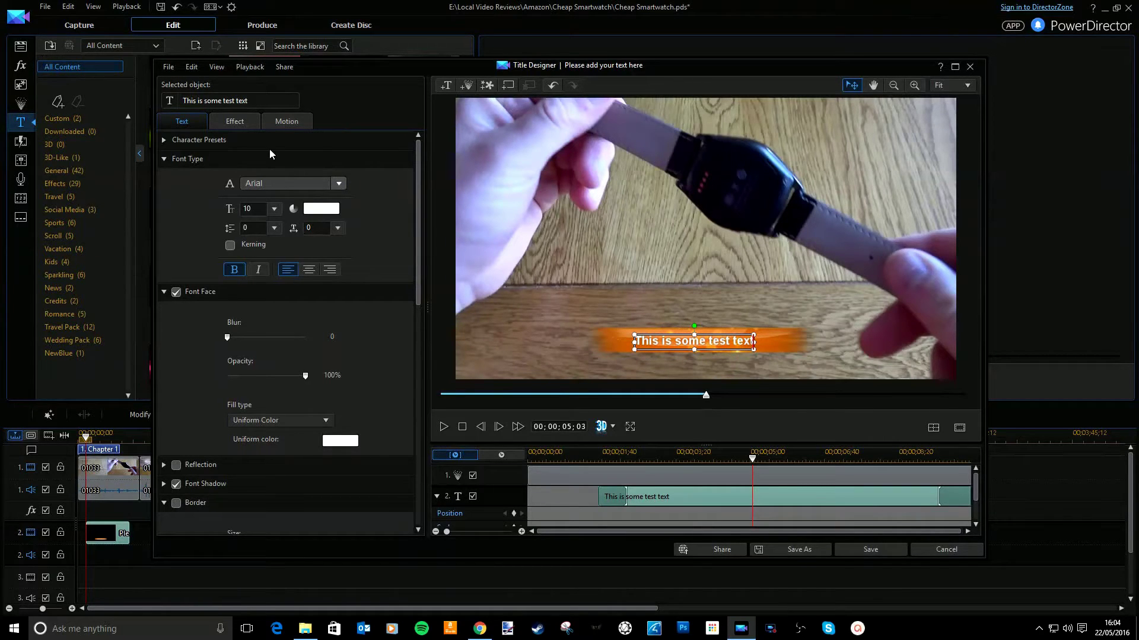
click(870, 550)
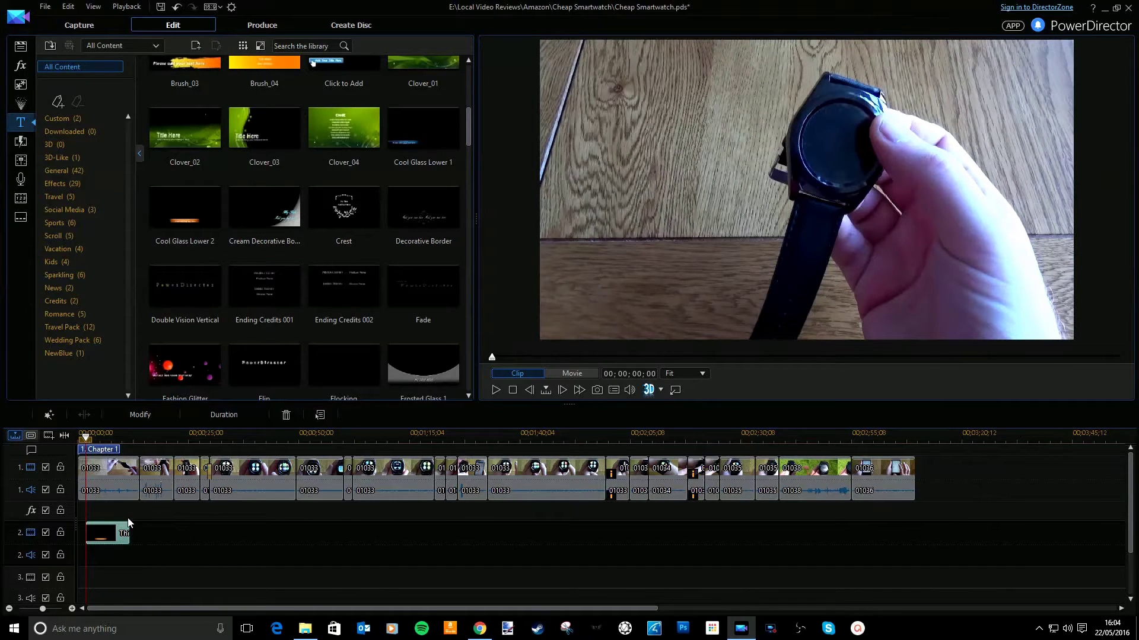
key(space)
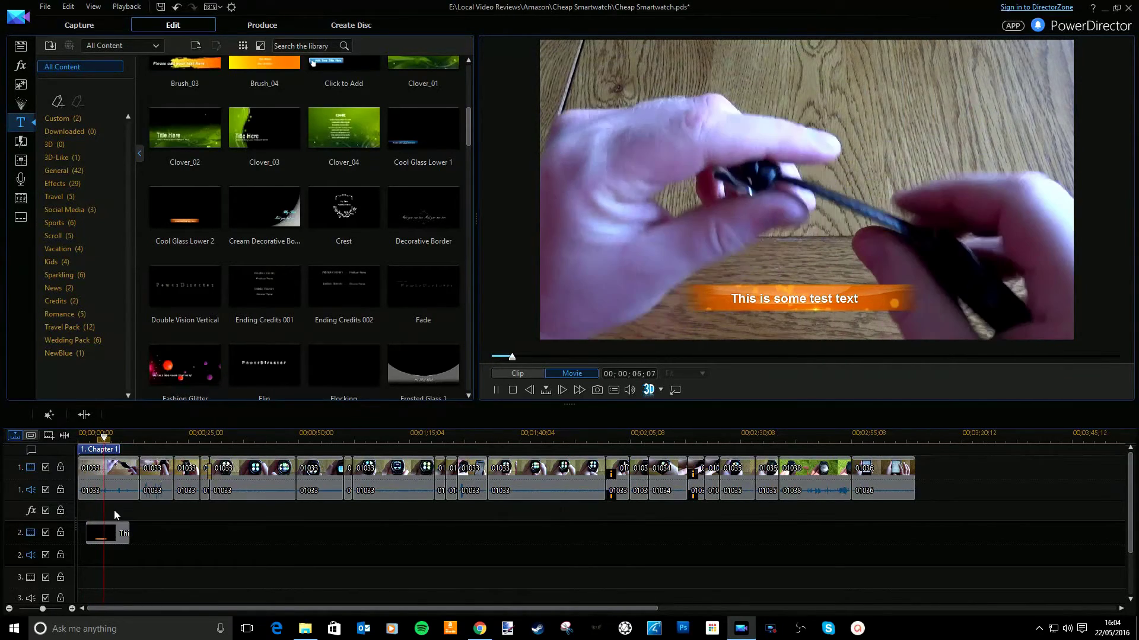
click(21, 65)
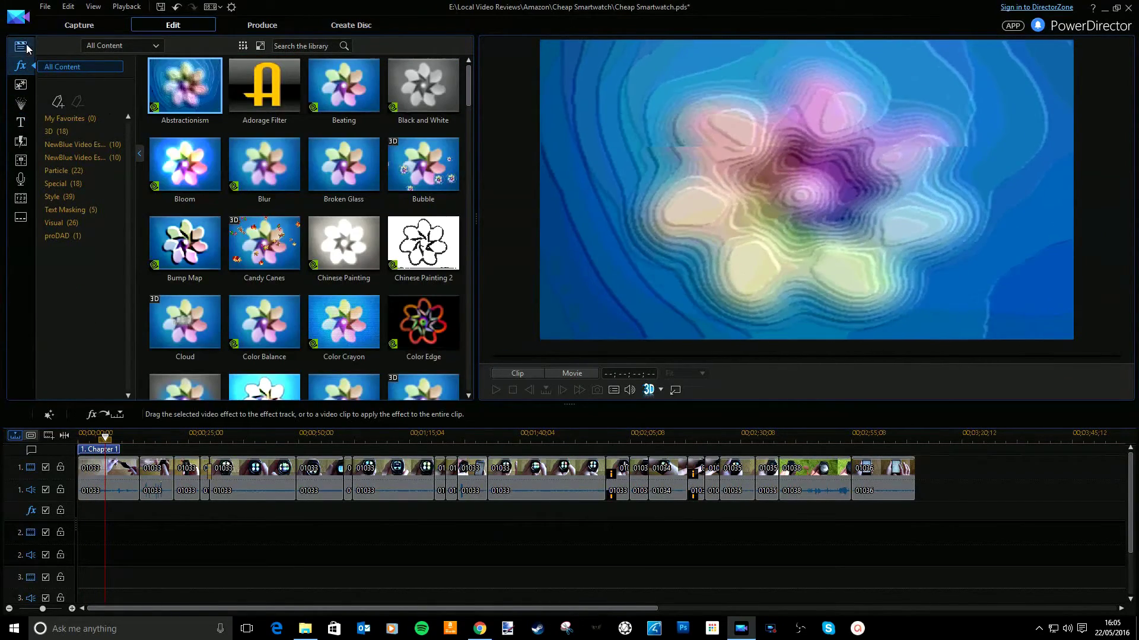
Step: Apply Chinese Painting 2 to the second video clip and preview it
click(19, 48)
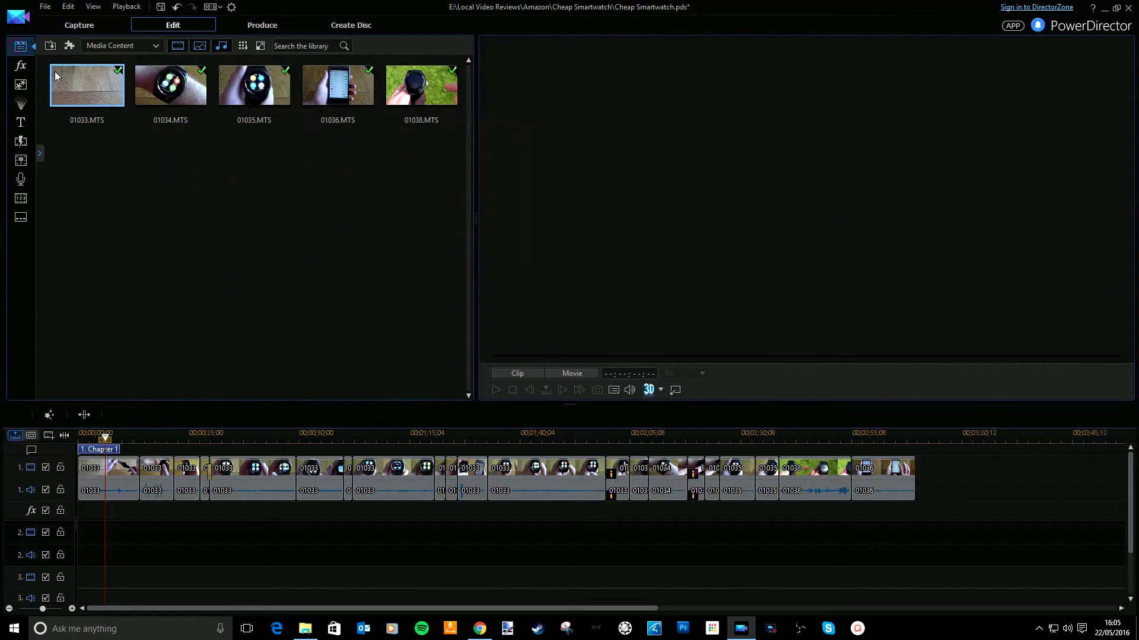
click(21, 67)
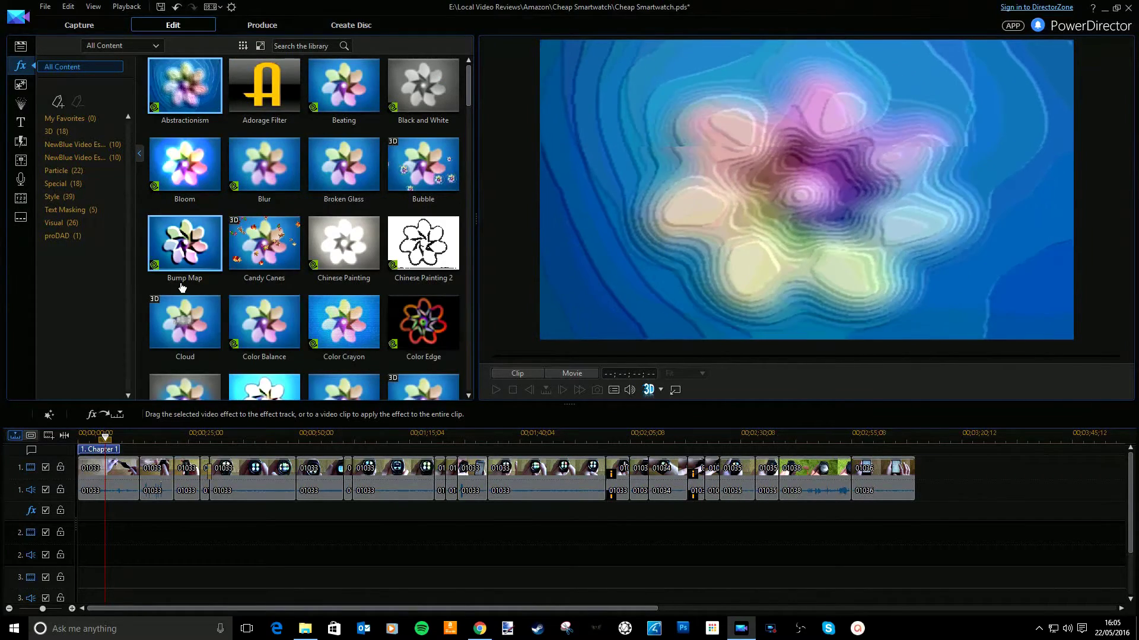
scroll(254, 285, down, 3)
scroll(254, 296, up, 3)
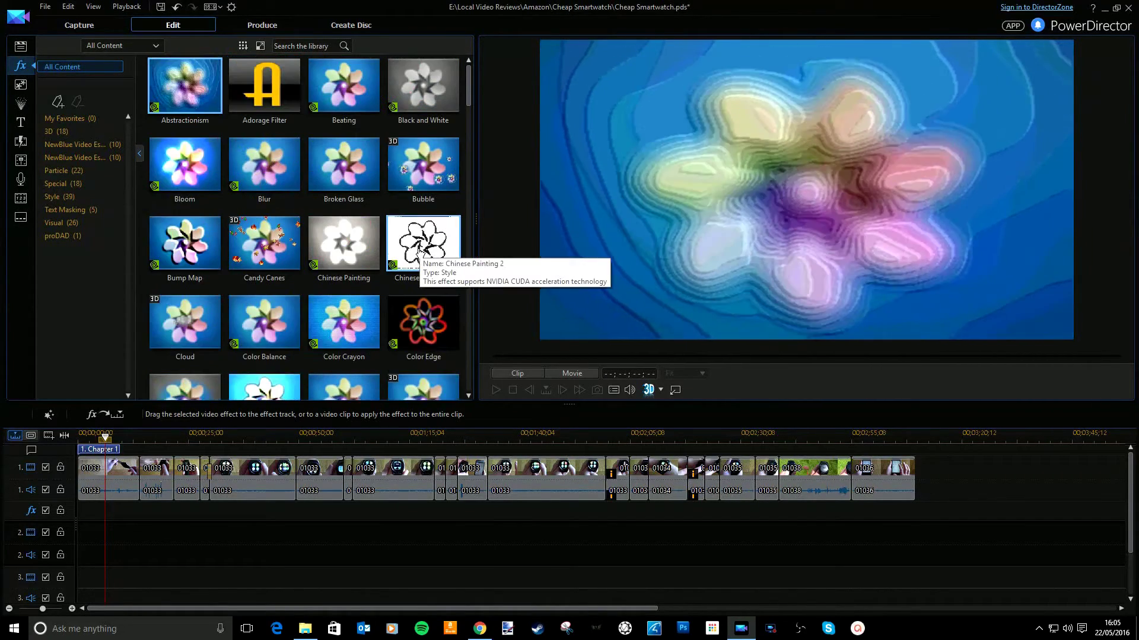
mouse_move(424, 224)
mouse_down()
mouse_move(255, 469)
mouse_move(143, 504)
mouse_move(149, 475)
mouse_up()
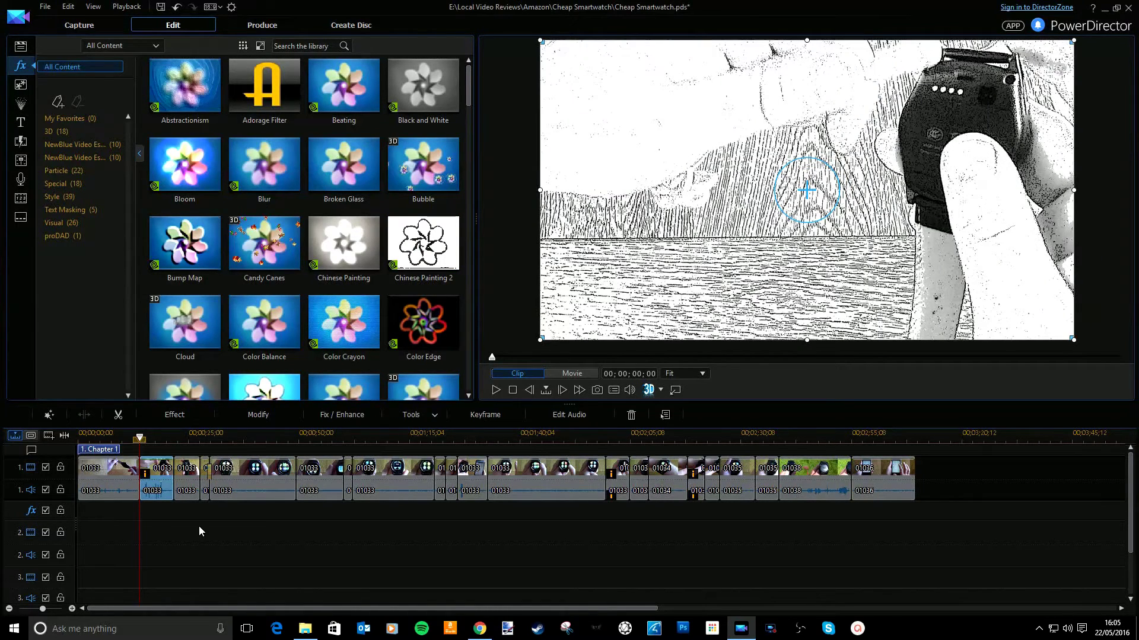
key(space)
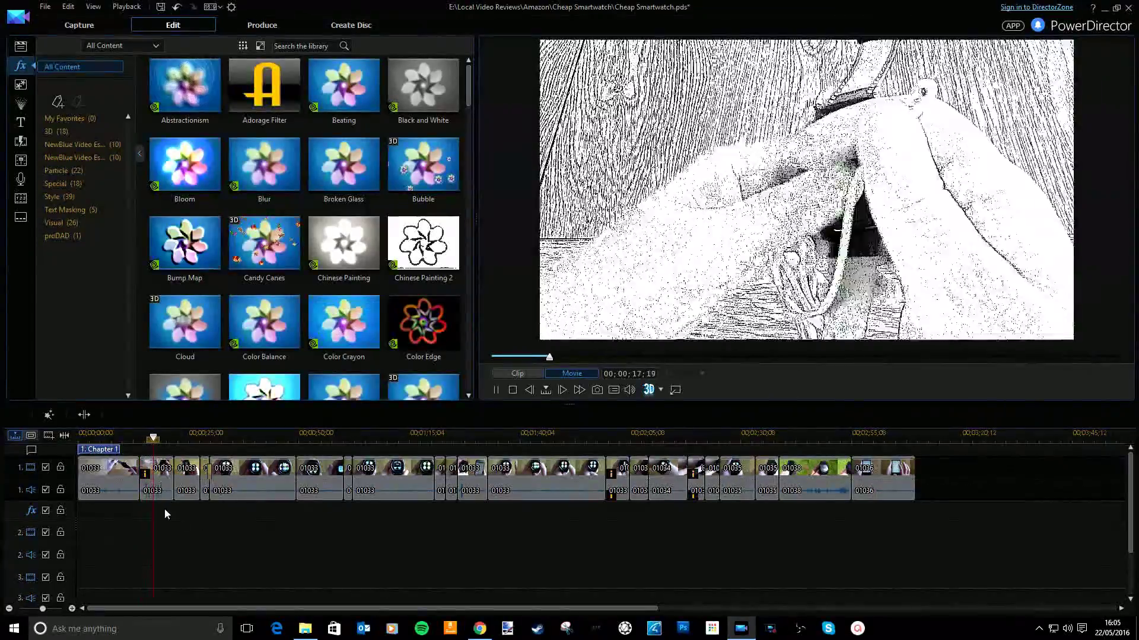
key(space)
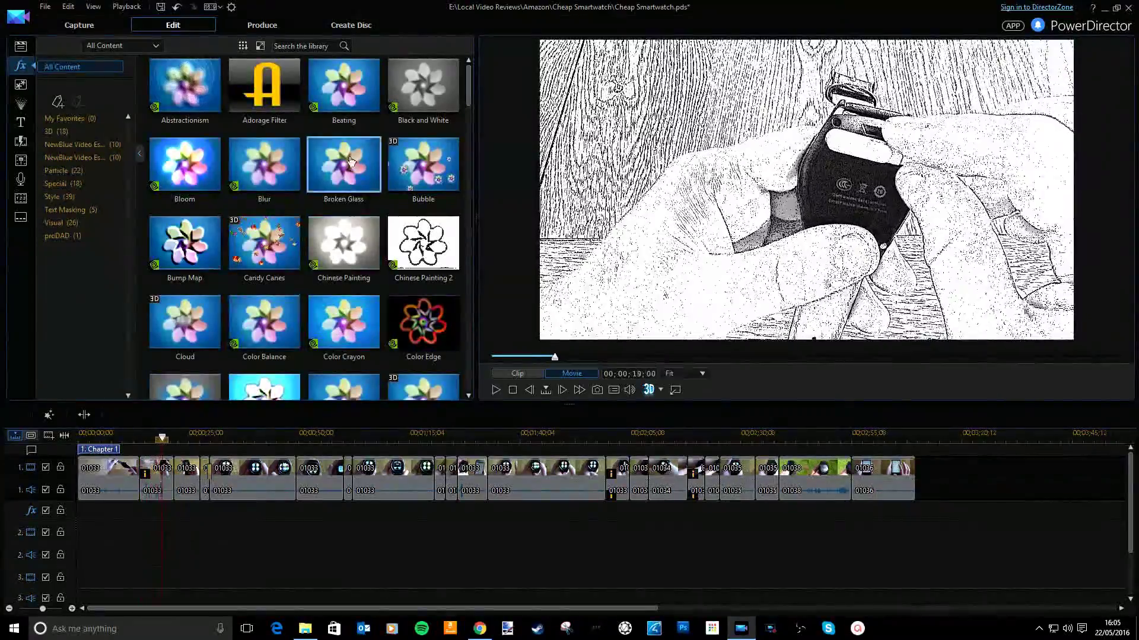
Step: Apply Broken Glass to the clip near 00:00:21 and play it back
drag(344, 155, 186, 474)
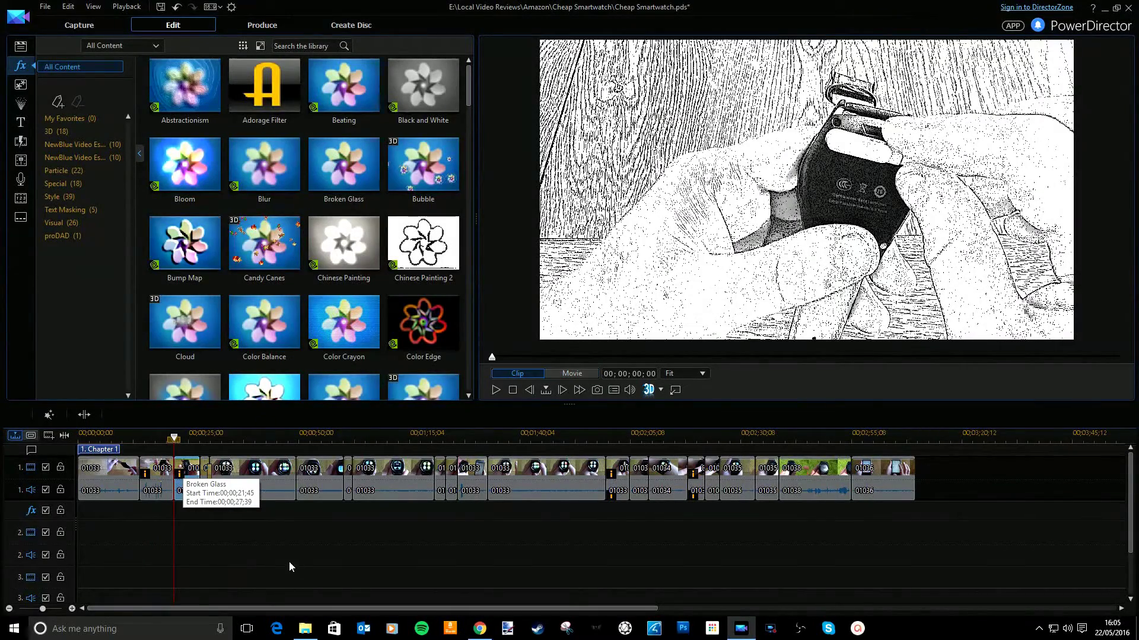
click(157, 475)
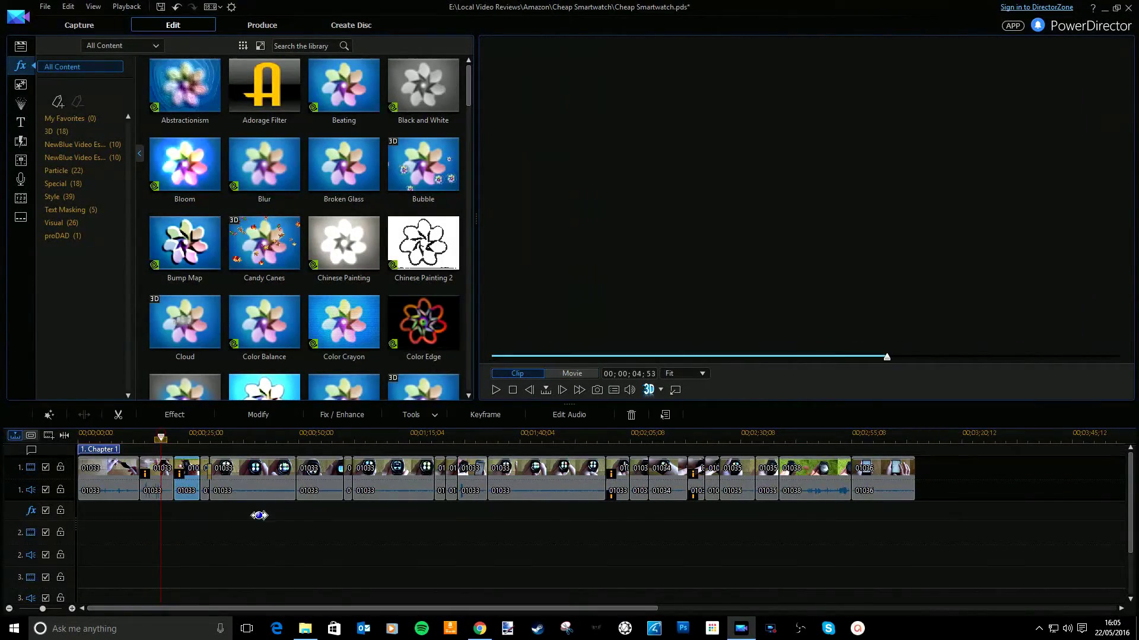
key(space)
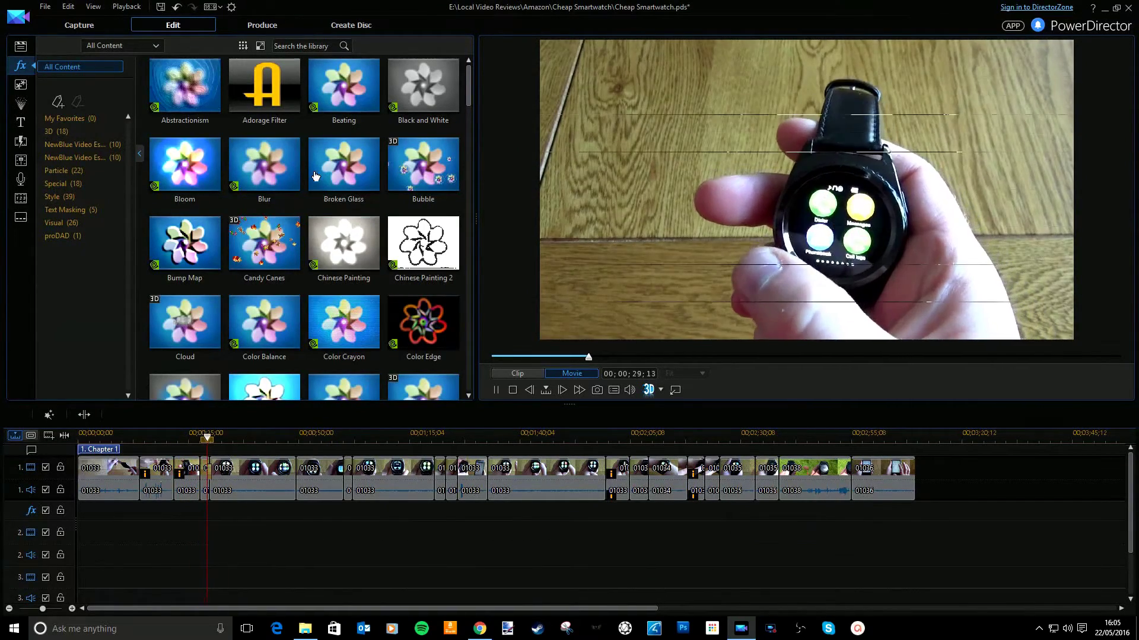
key(space)
Step: Place the Bicycle PiP object on video track 2 near 00;00;30;53 and preview it
click(20, 84)
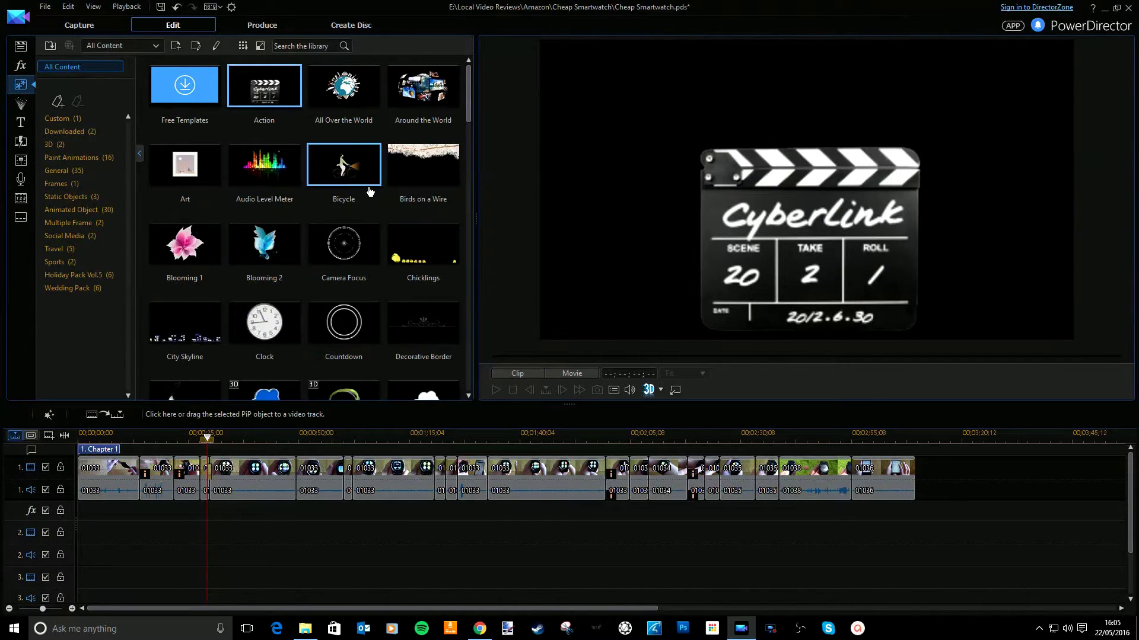
drag(225, 532, 217, 532)
key(space)
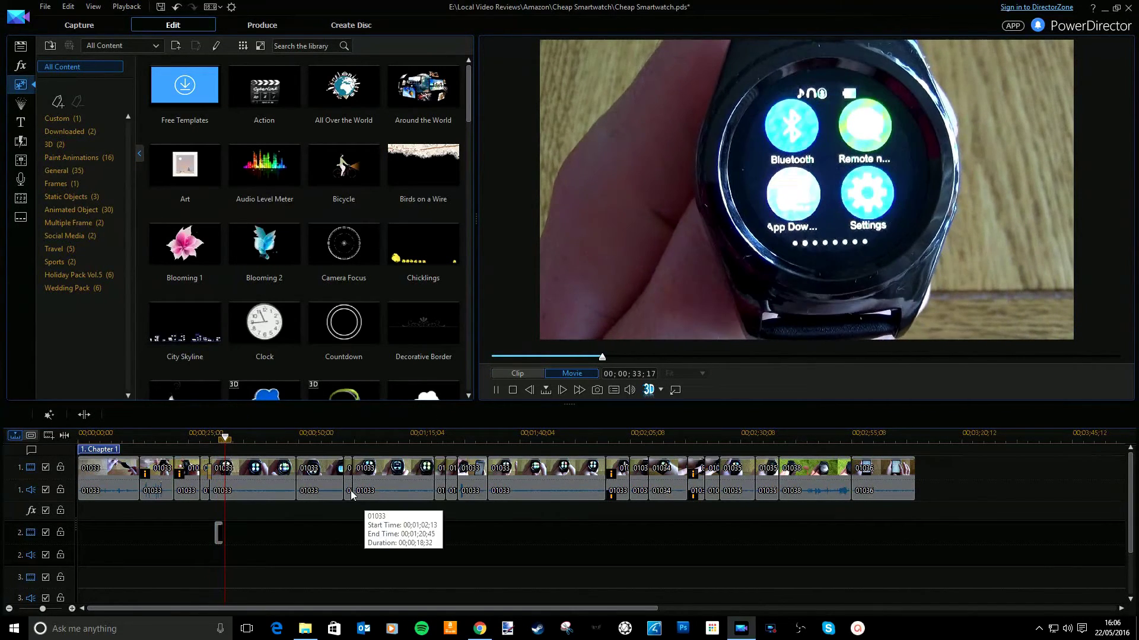
key(space)
Step: Add the Fireflies particle to video track 2 at 00;00;49;24, preview it, then show title templates
click(21, 104)
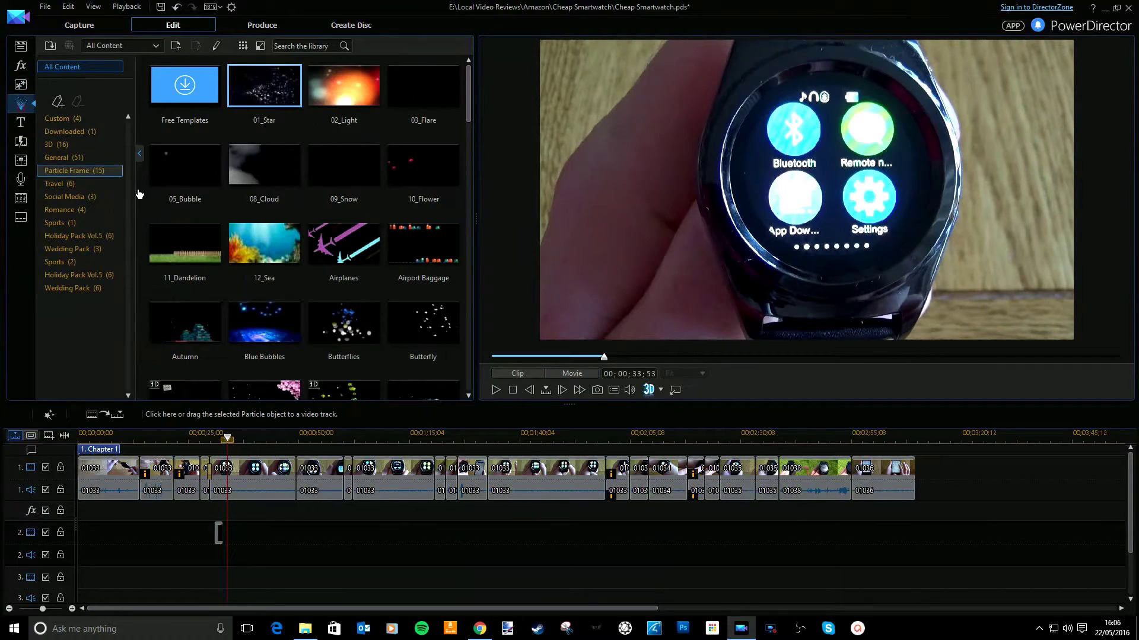
scroll(385, 279, down, 5)
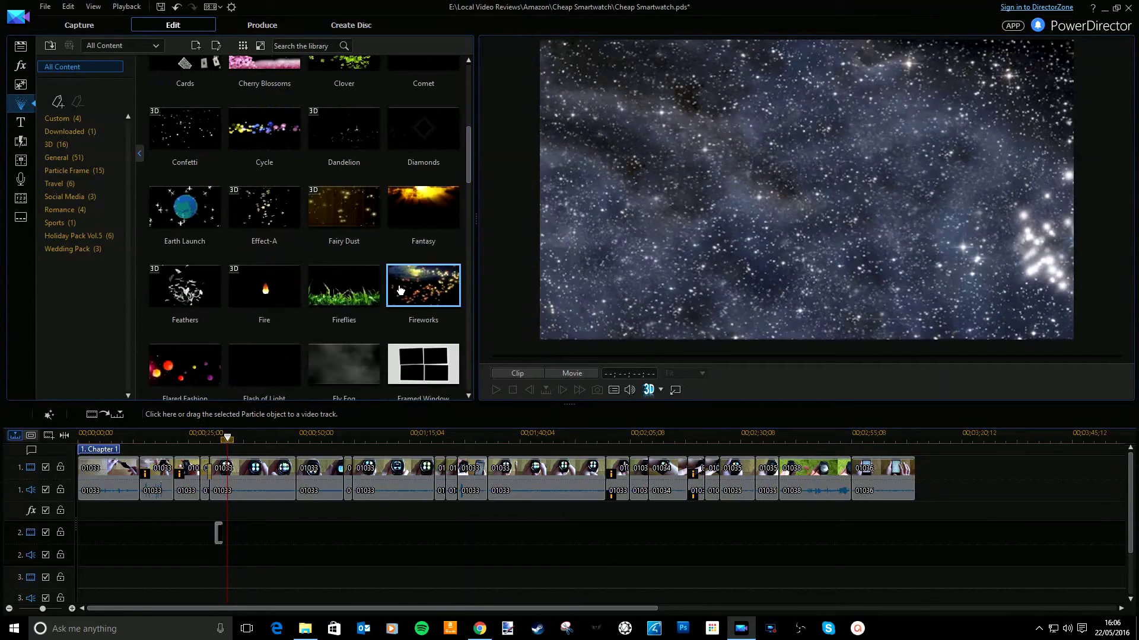
drag(333, 305, 293, 552)
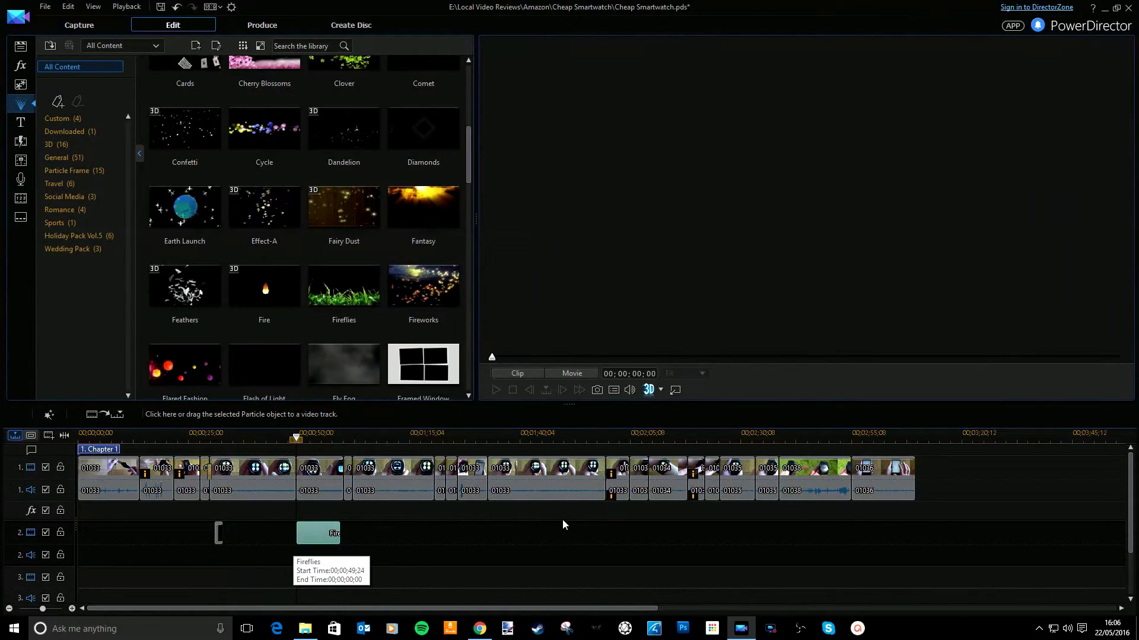
key(space)
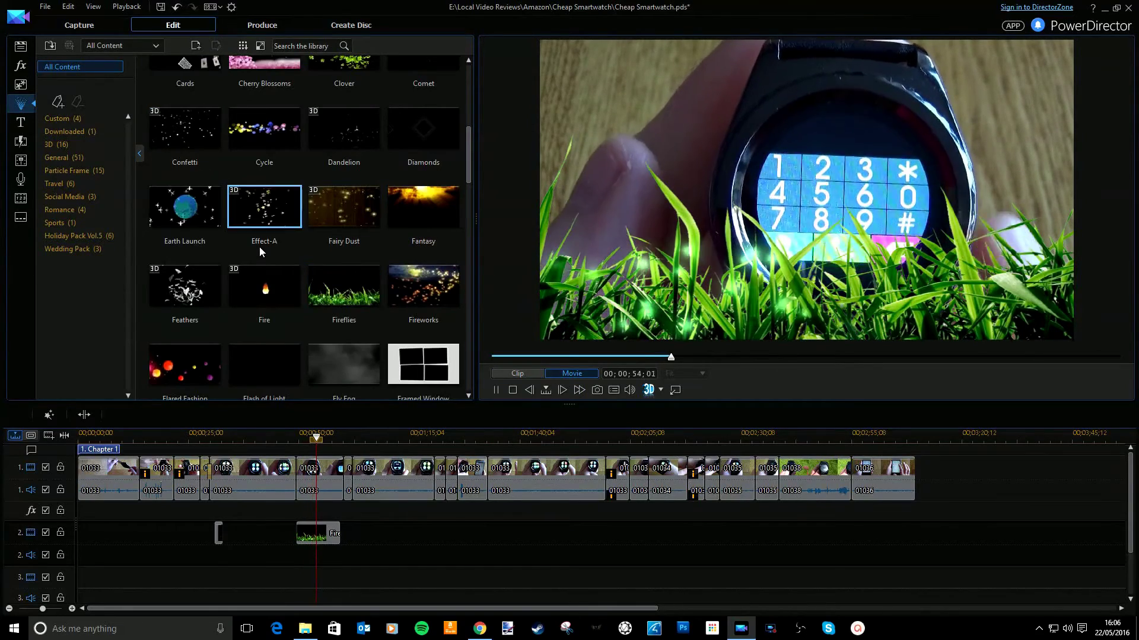
key(space)
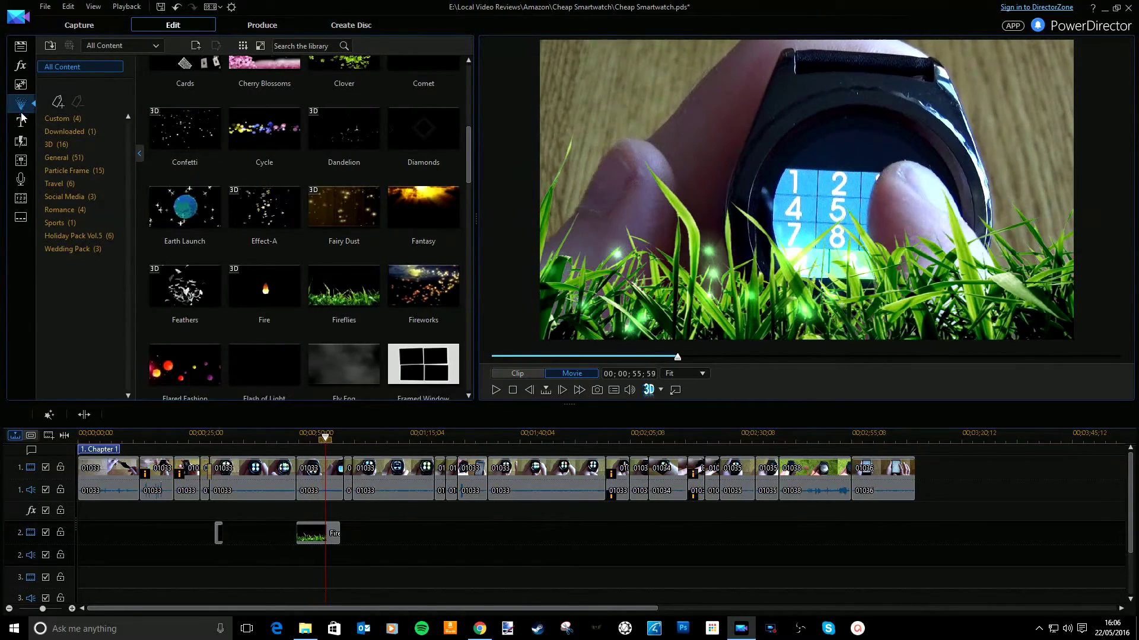
click(21, 119)
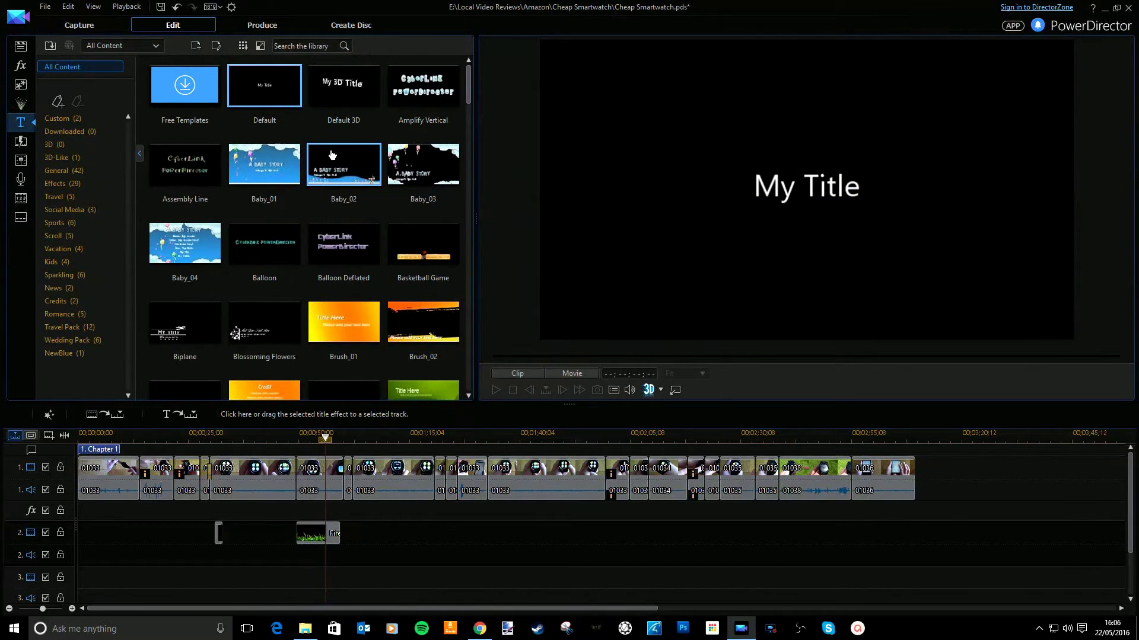
Step: Preview the Amplify Vertical and Basketball Game title templates
click(403, 101)
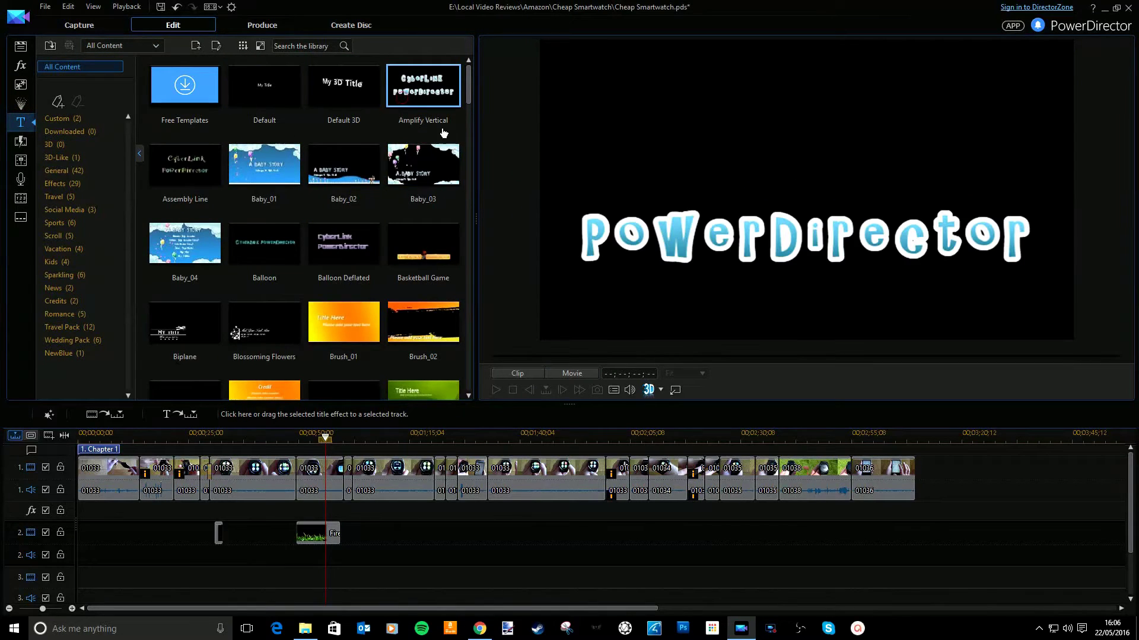
click(430, 251)
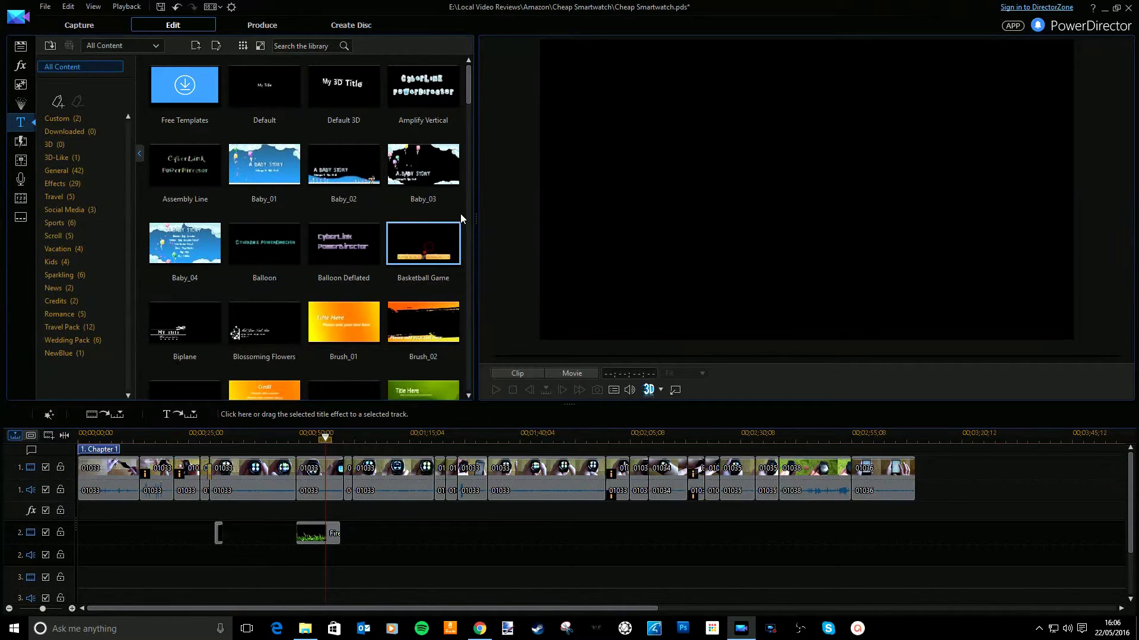
click(20, 145)
Step: Show the audio mixer with level faders for the Voice, Music and Audio 1–3 tracks
click(20, 160)
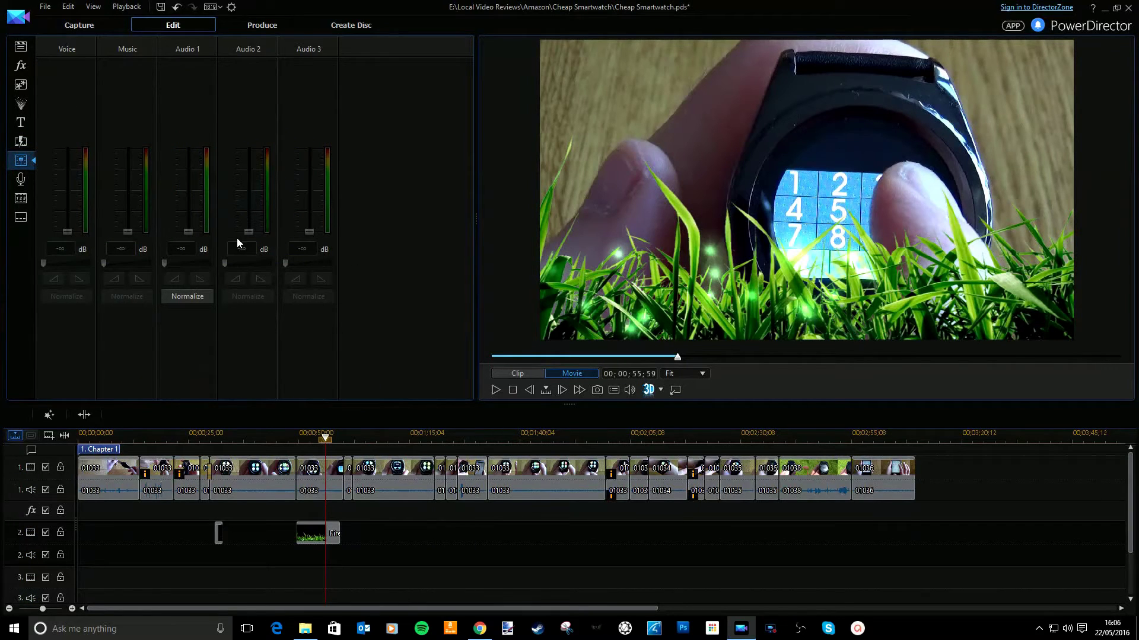
scroll(302, 452, down, 3)
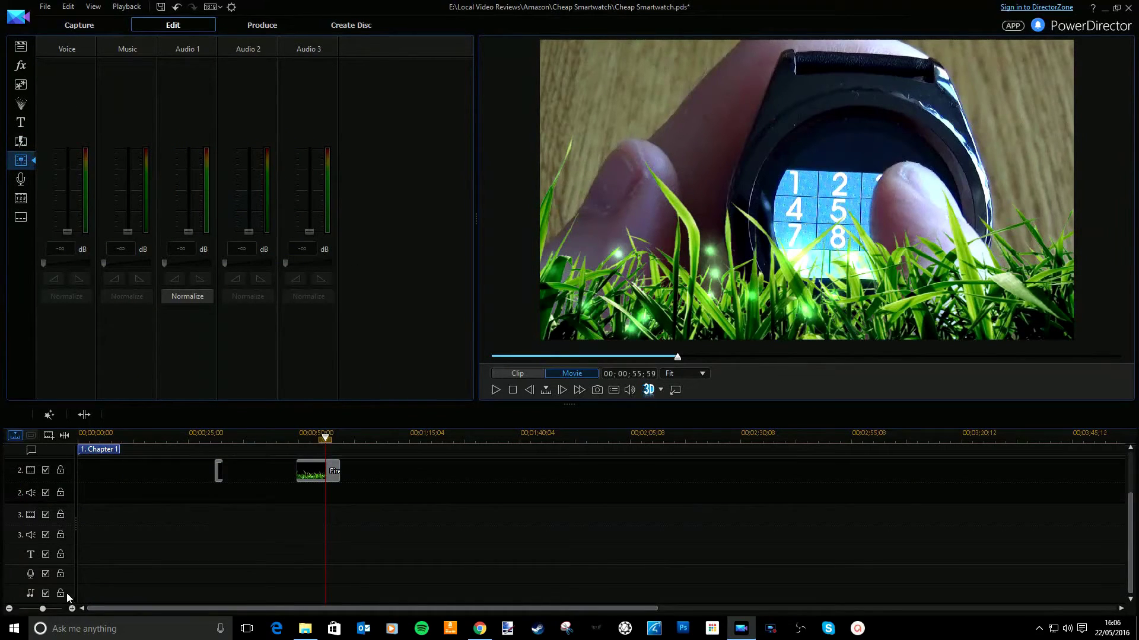
scroll(172, 493, up, 3)
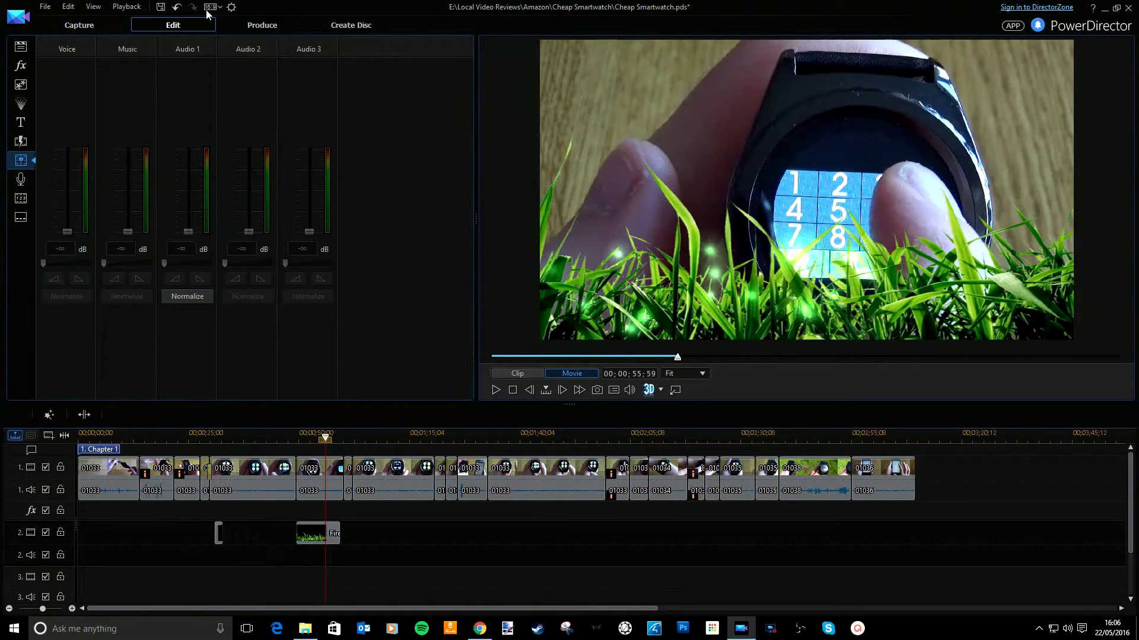
Step: Select the 19-second 01033 clip on track 1 and bring up its Power Tools
click(238, 479)
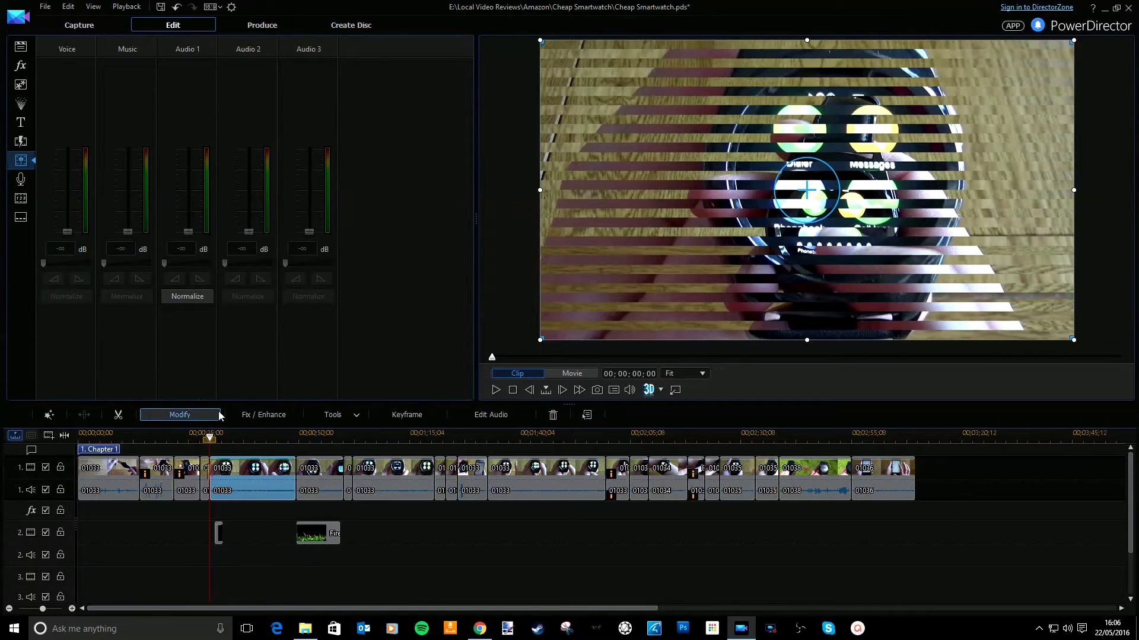
click(333, 416)
click(350, 434)
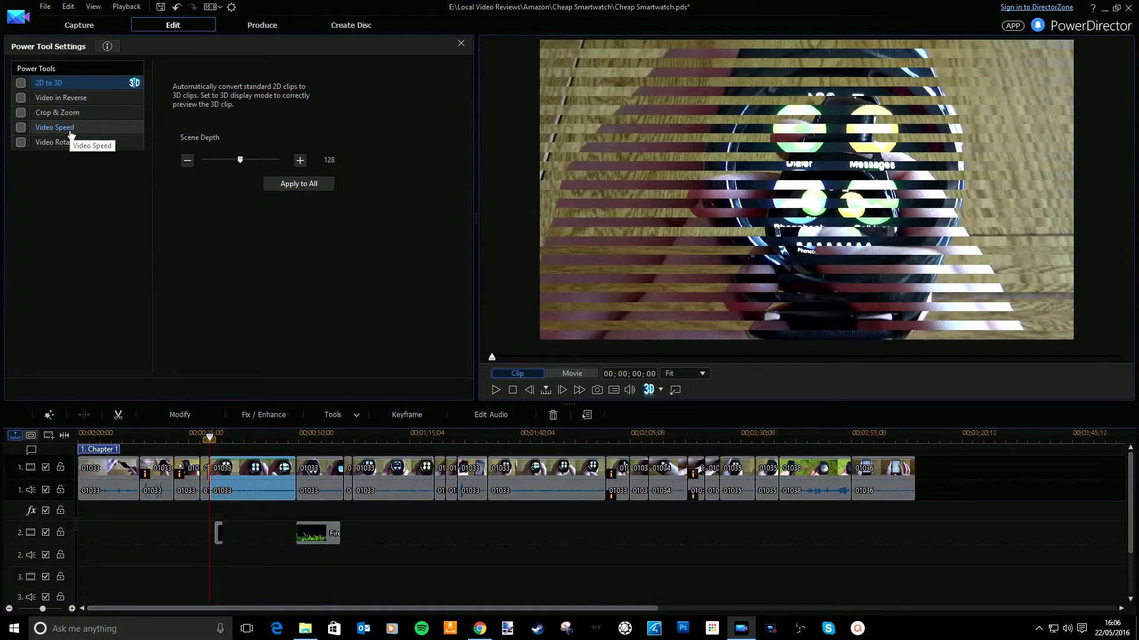
Step: Set clip 01033's Video Speed multiplier to 7.550, shortening it to 00;00;02;36
click(21, 128)
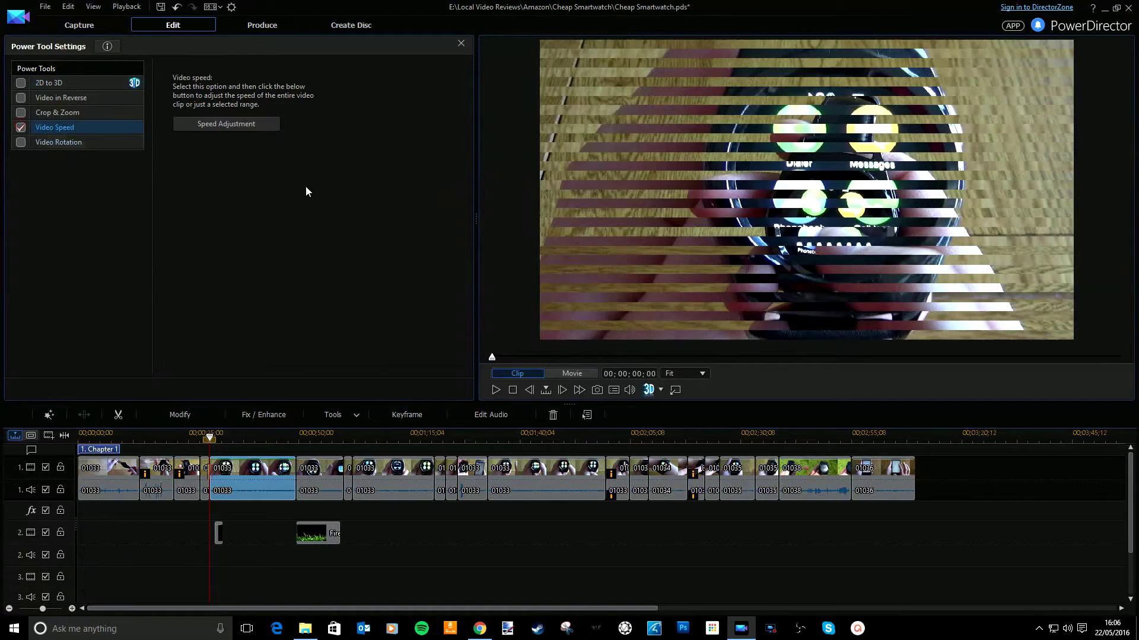
click(221, 121)
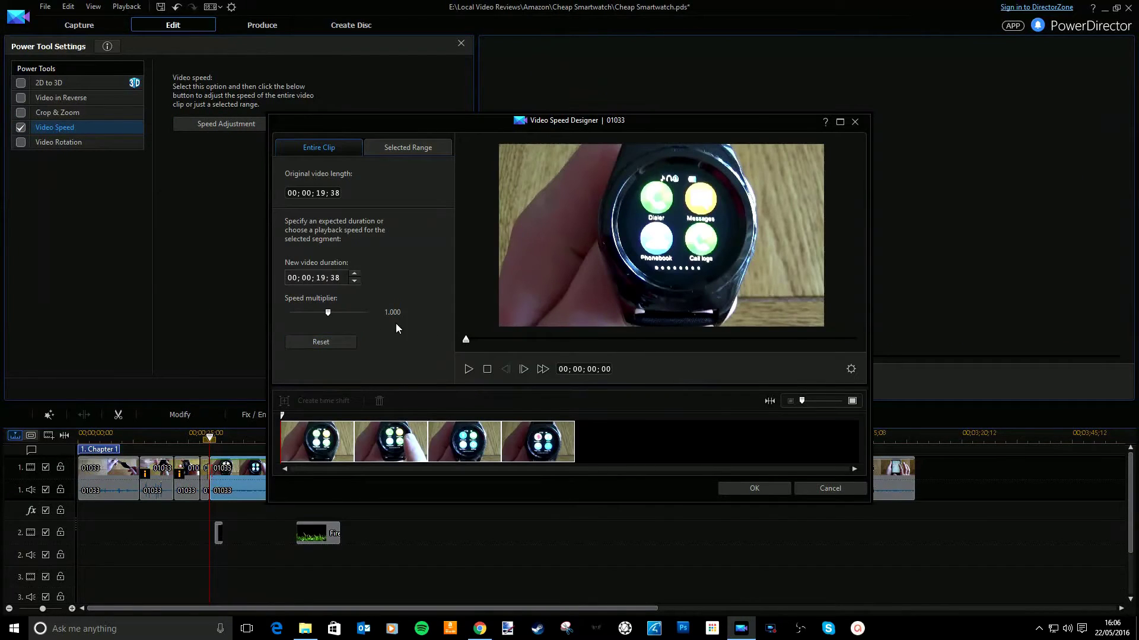
click(397, 313)
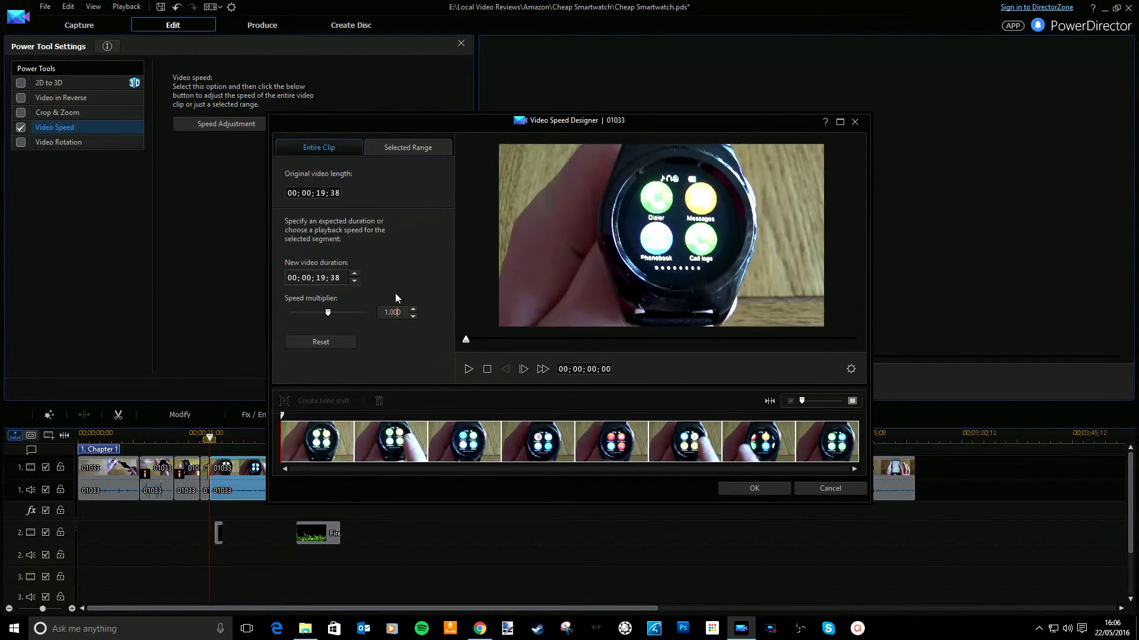
drag(329, 314, 343, 314)
click(737, 492)
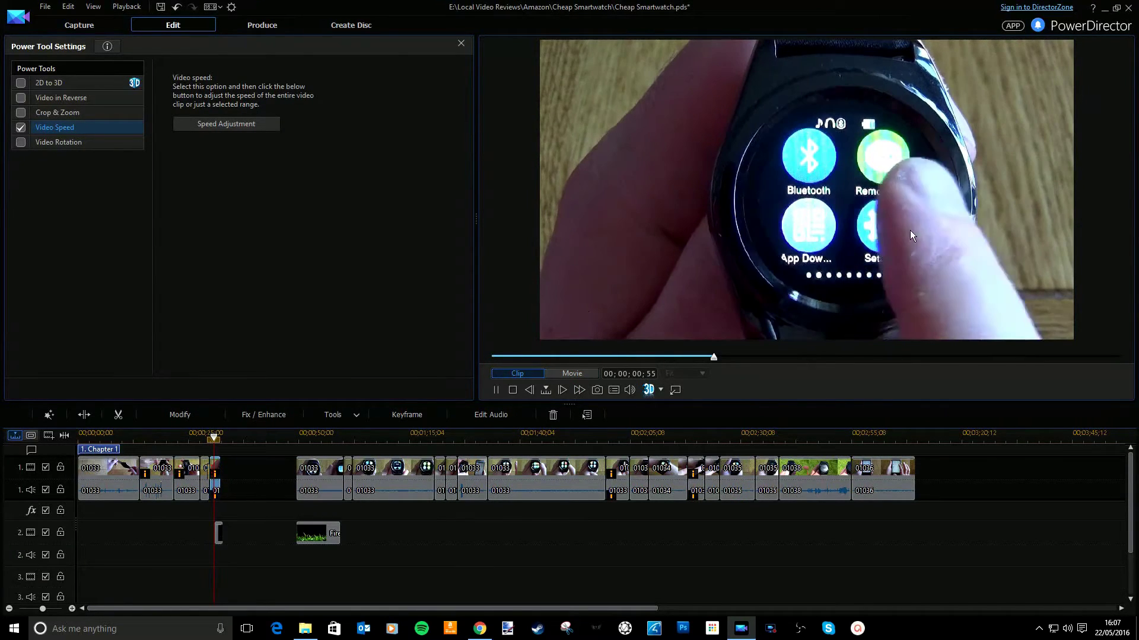
key(space)
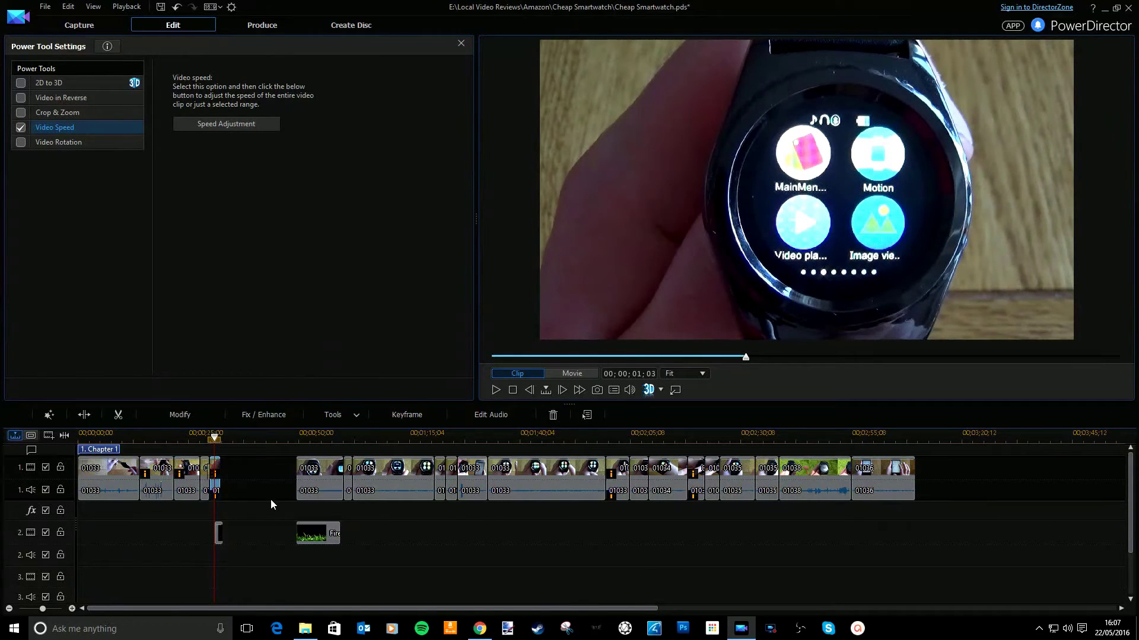
click(380, 462)
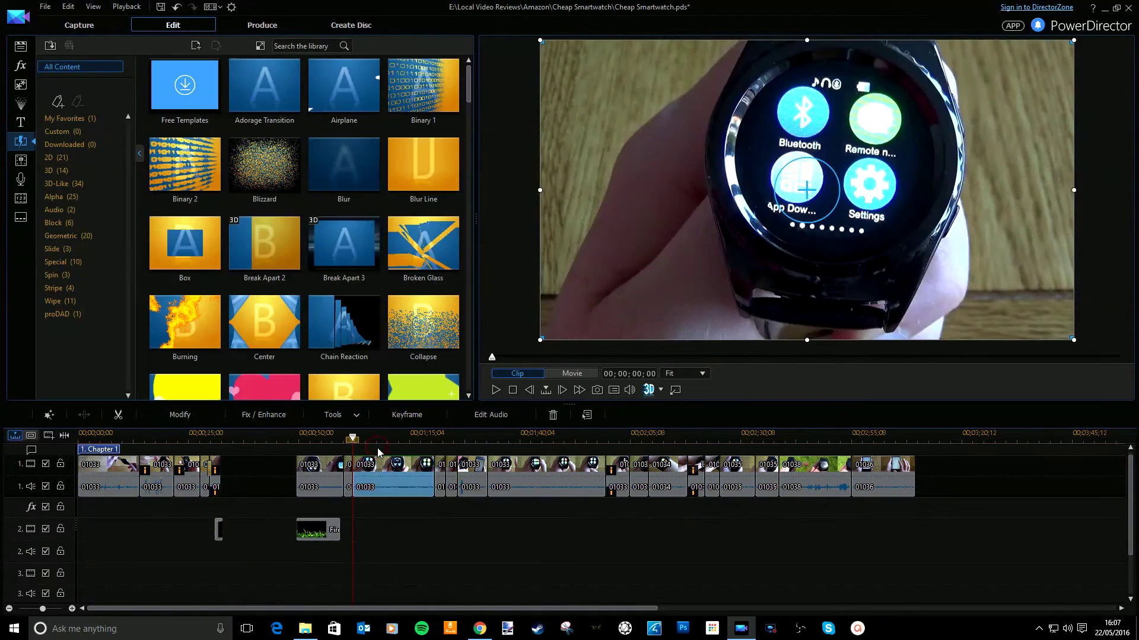
Step: Motion-track the App Download icon on clip 01033 and cover it with a resized Mosaic effect
key(alt+m)
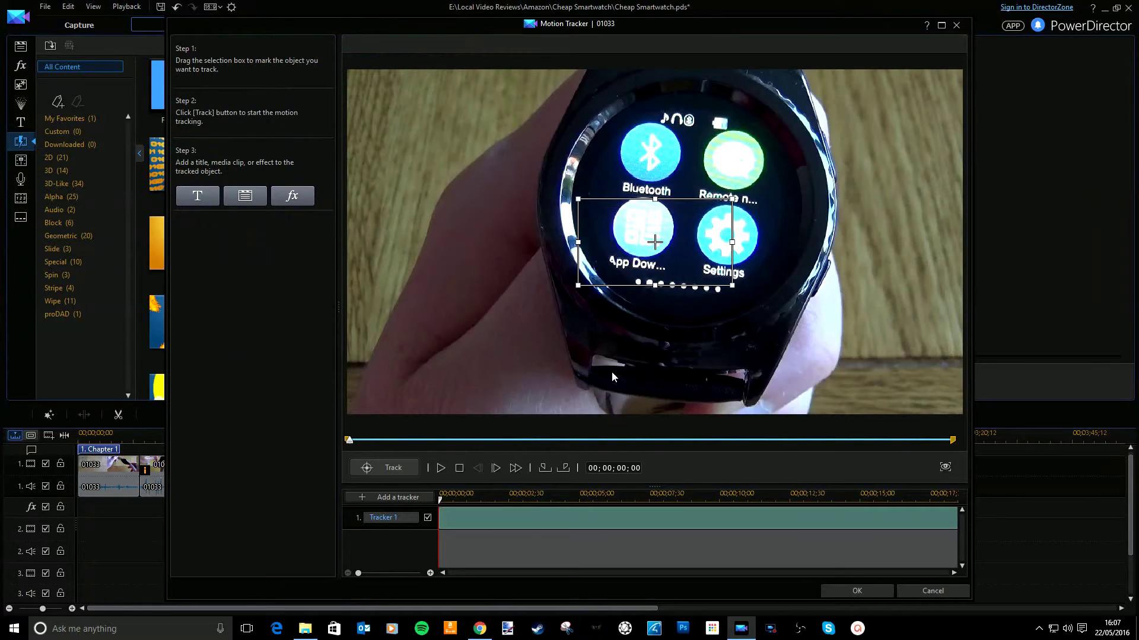
mouse_move(659, 237)
mouse_down()
mouse_move(624, 214)
mouse_move(589, 224)
mouse_move(645, 223)
mouse_up()
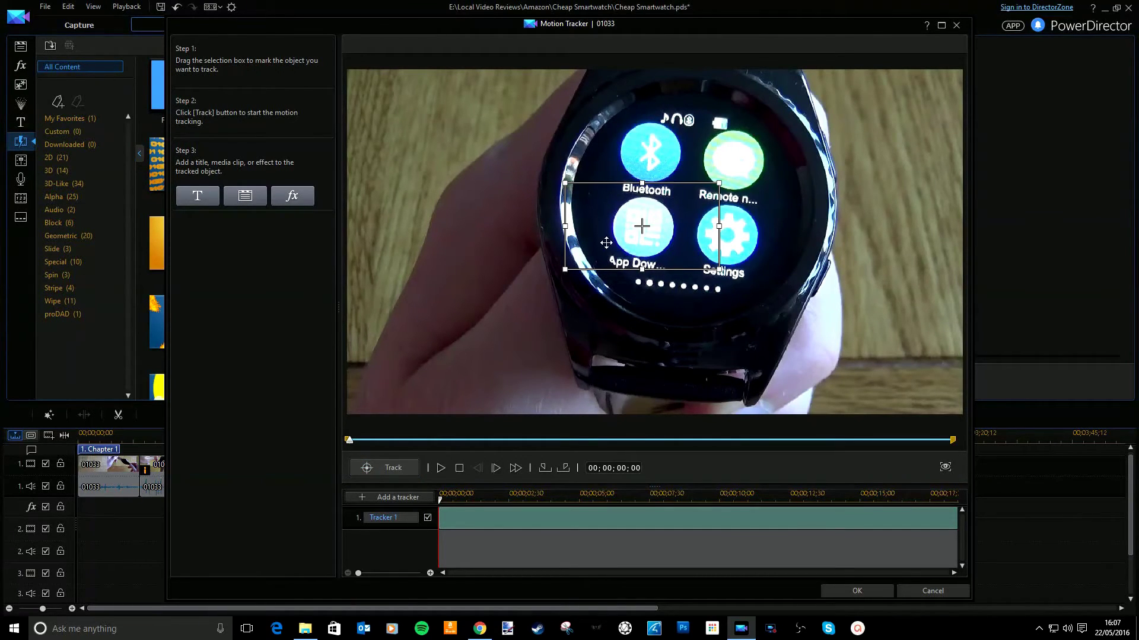
click(394, 468)
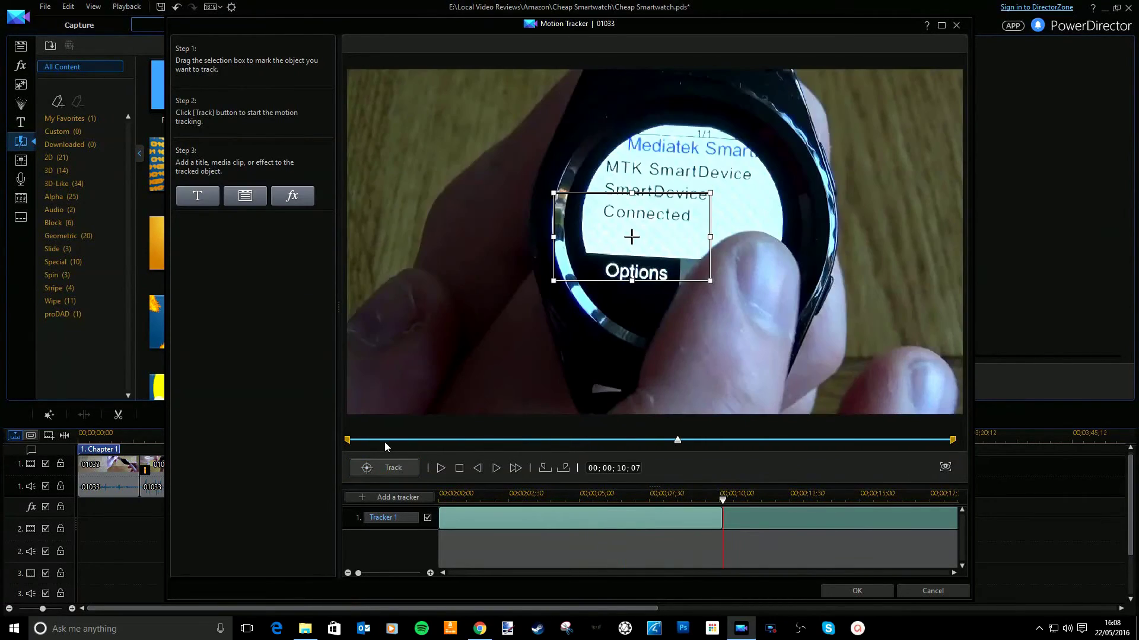
click(382, 442)
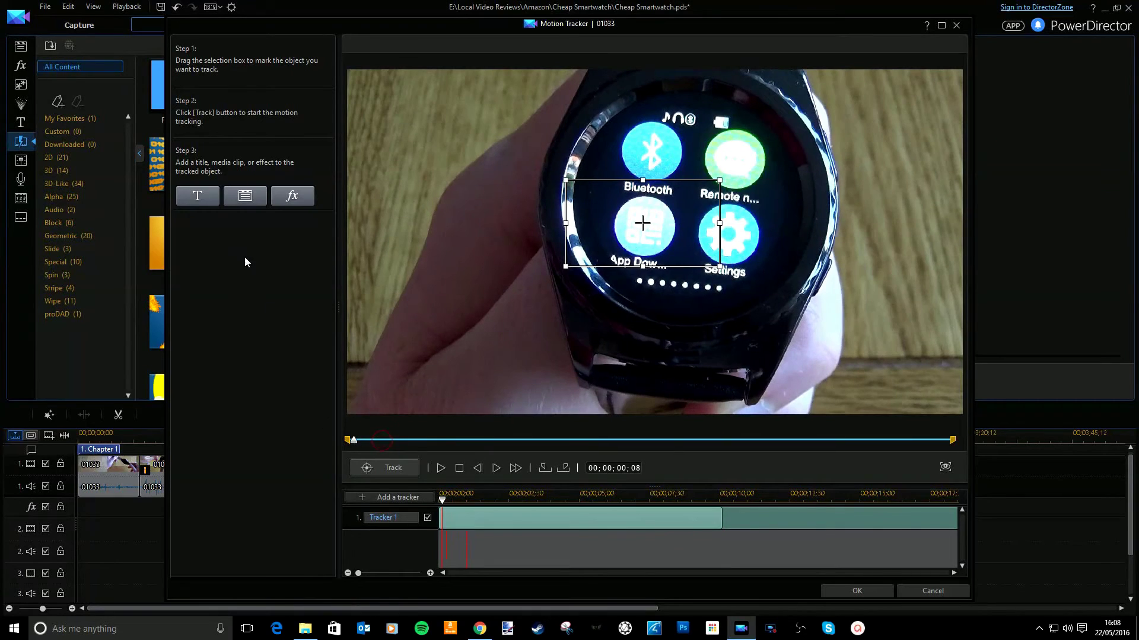
click(292, 195)
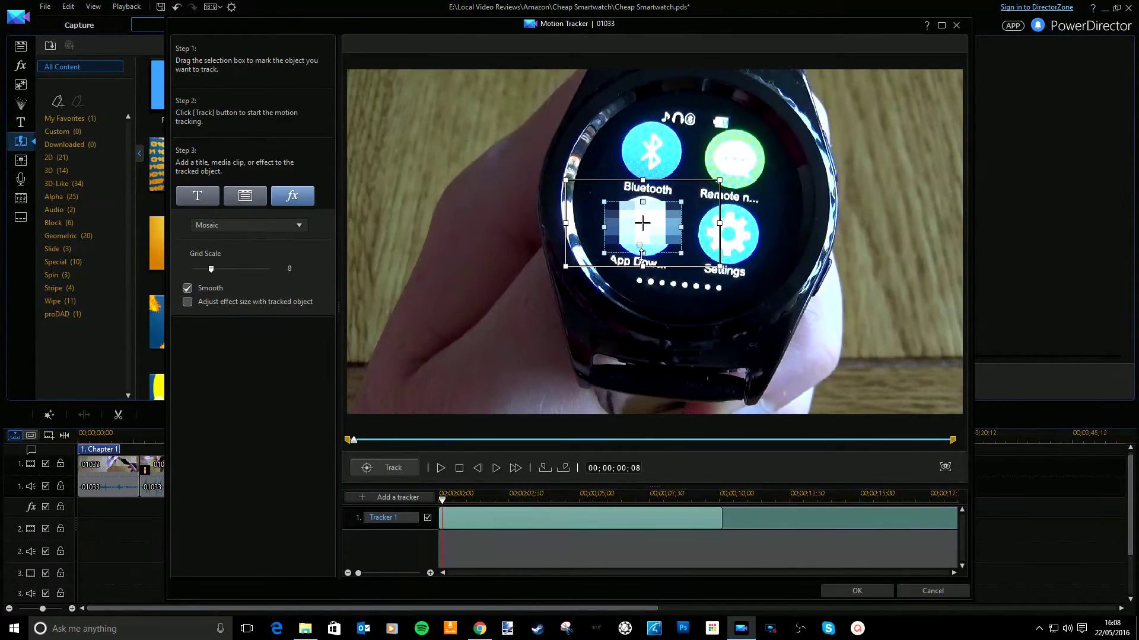
mouse_move(642, 252)
mouse_down()
mouse_move(642, 324)
mouse_move(642, 270)
mouse_up()
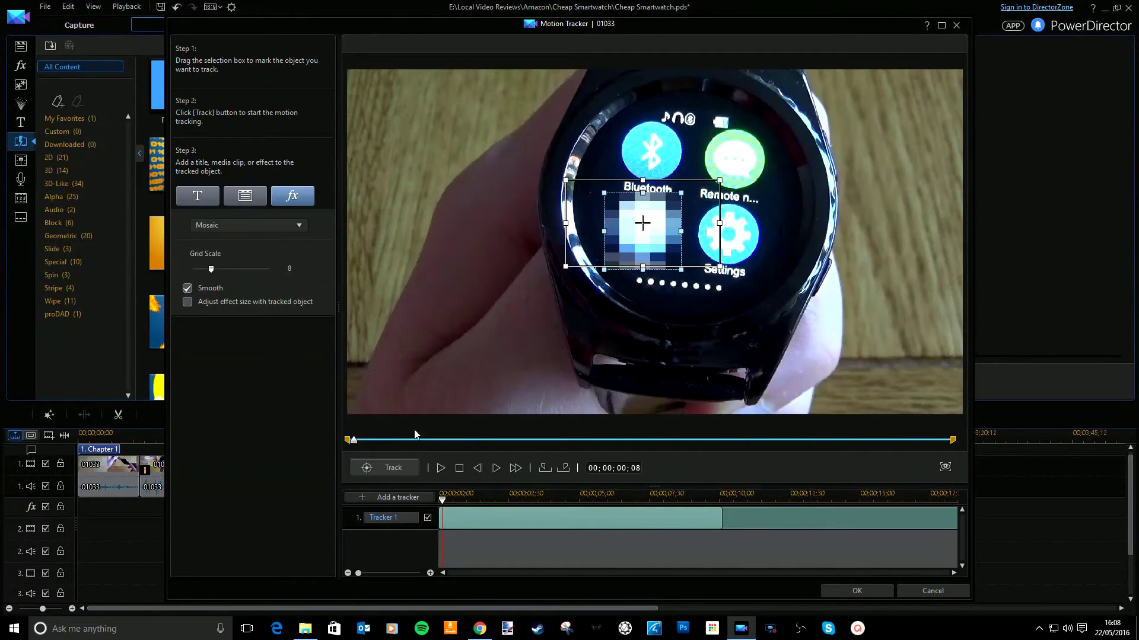
click(856, 590)
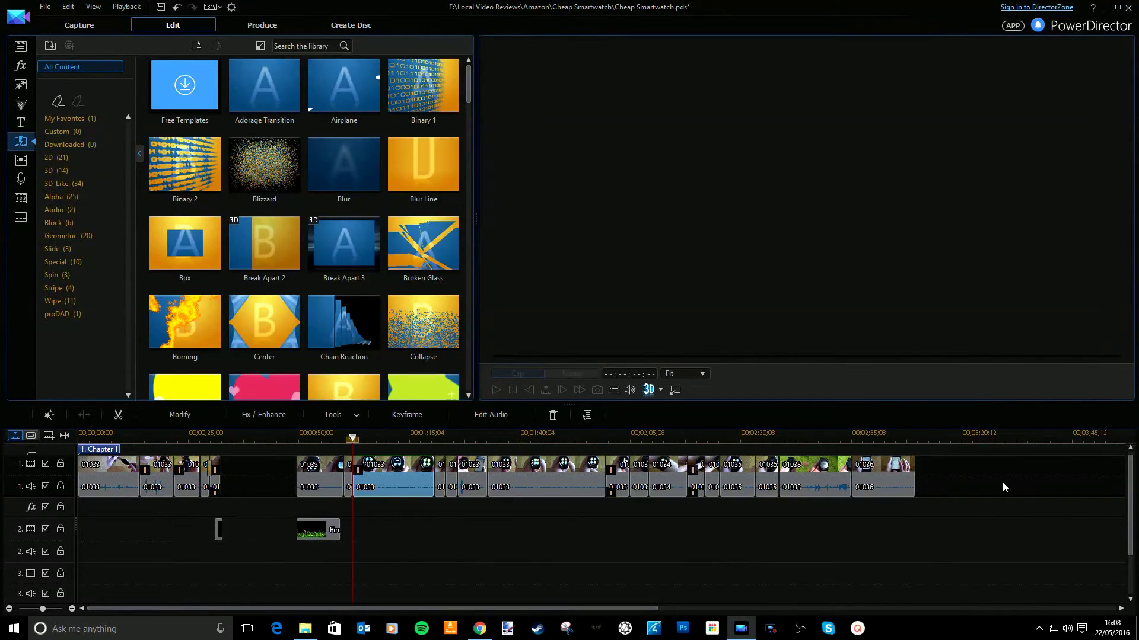
Step: Play back the mosaicked timeline, then switch to the Produce page
key(space)
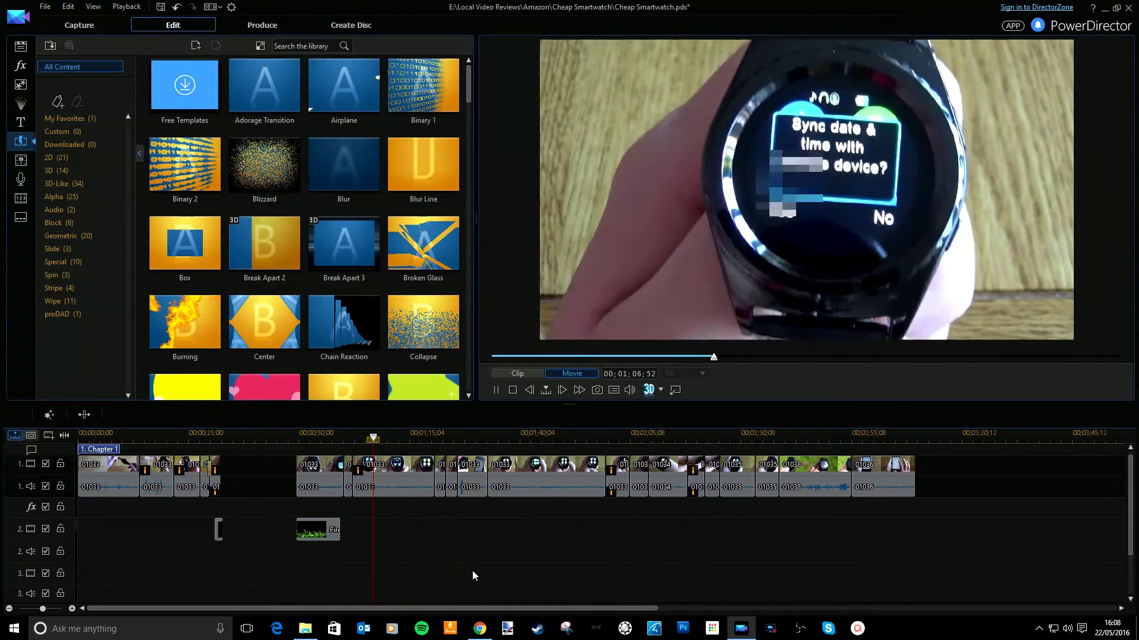
click(261, 25)
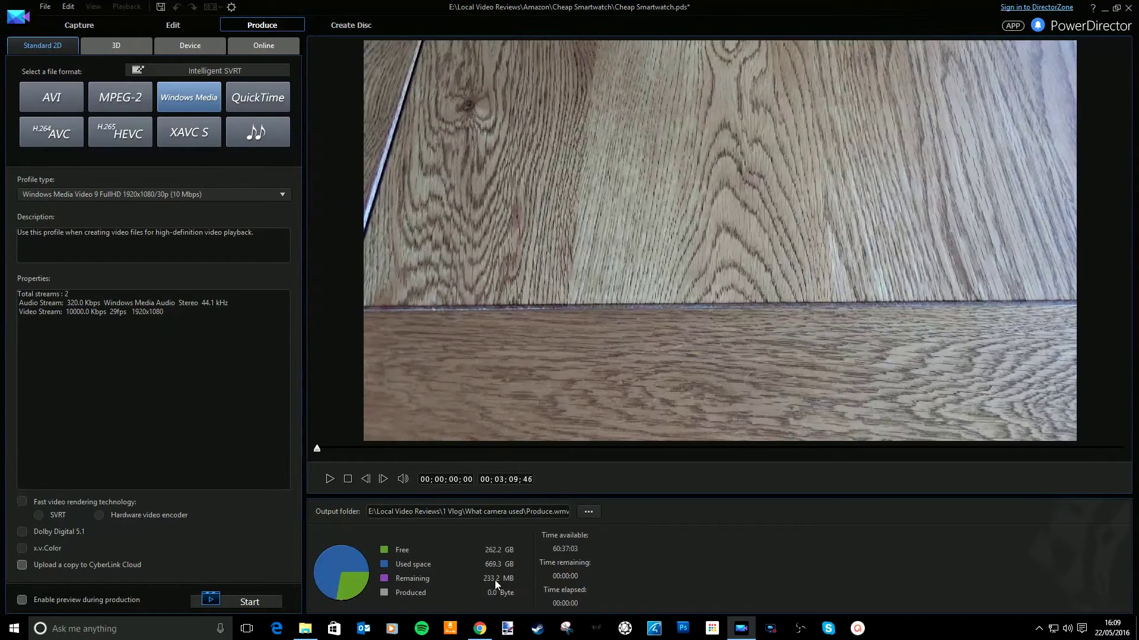
Step: Choose the Windows Media Video 9 720x480/30p (2 Mbps) profile, then view the Online upload options
click(248, 196)
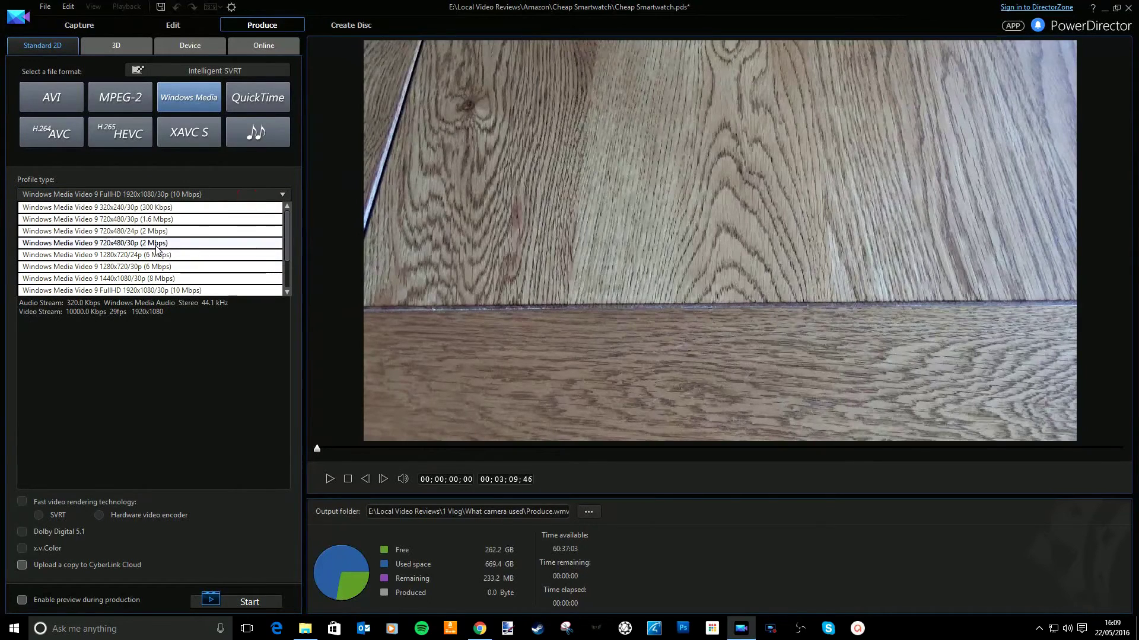
click(166, 243)
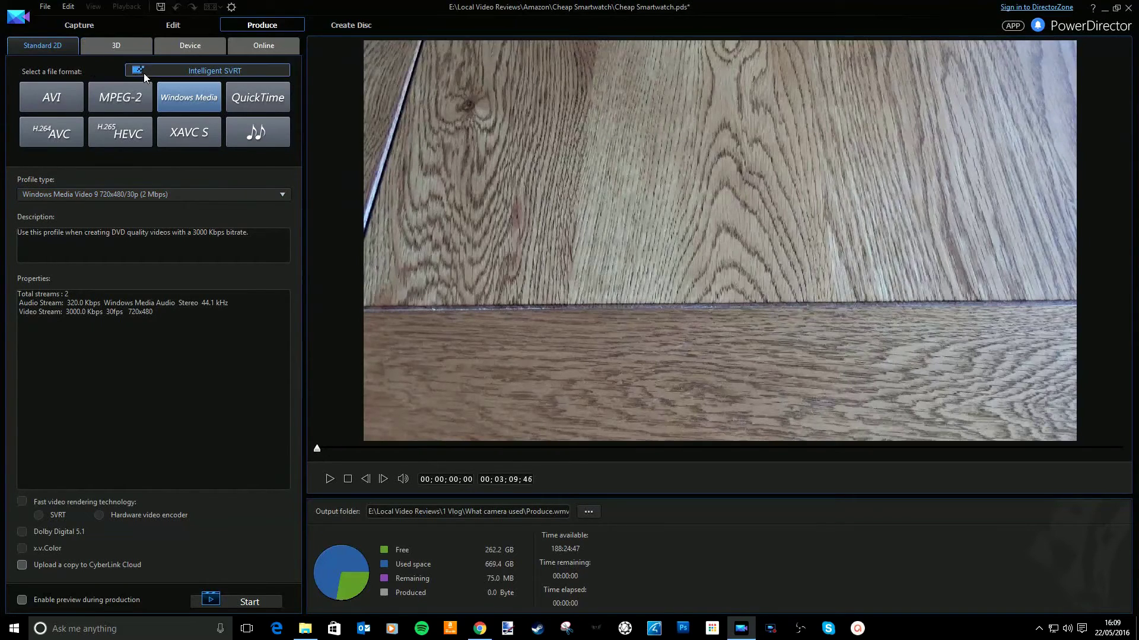
click(263, 45)
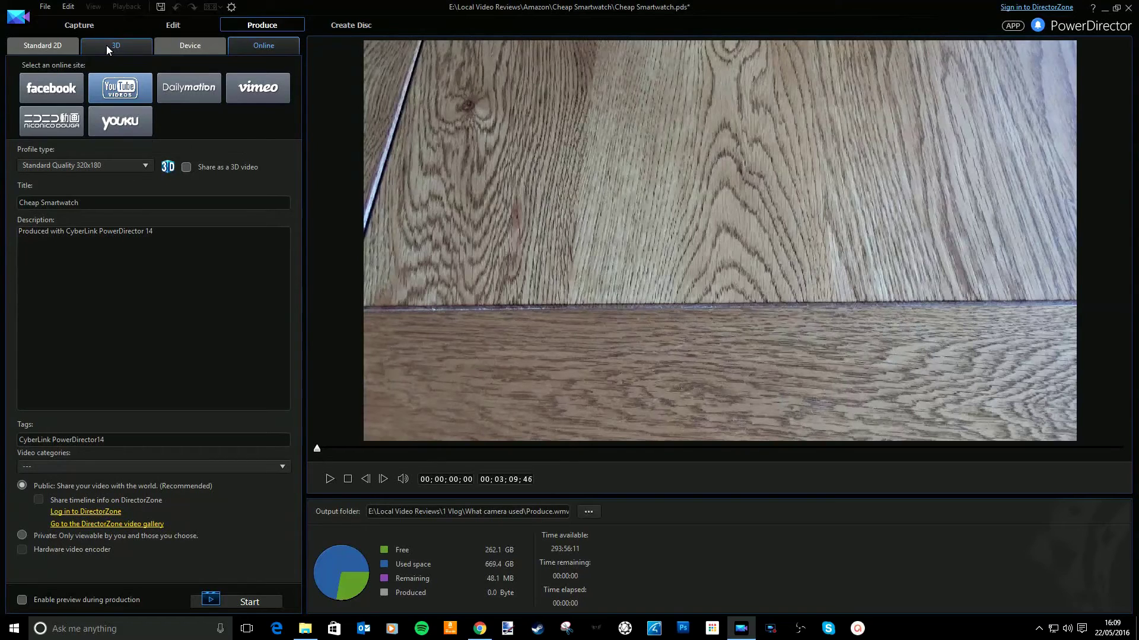
Step: Flip between Standard 2D and Online export options, glance at Capture, then return to Edit
click(60, 42)
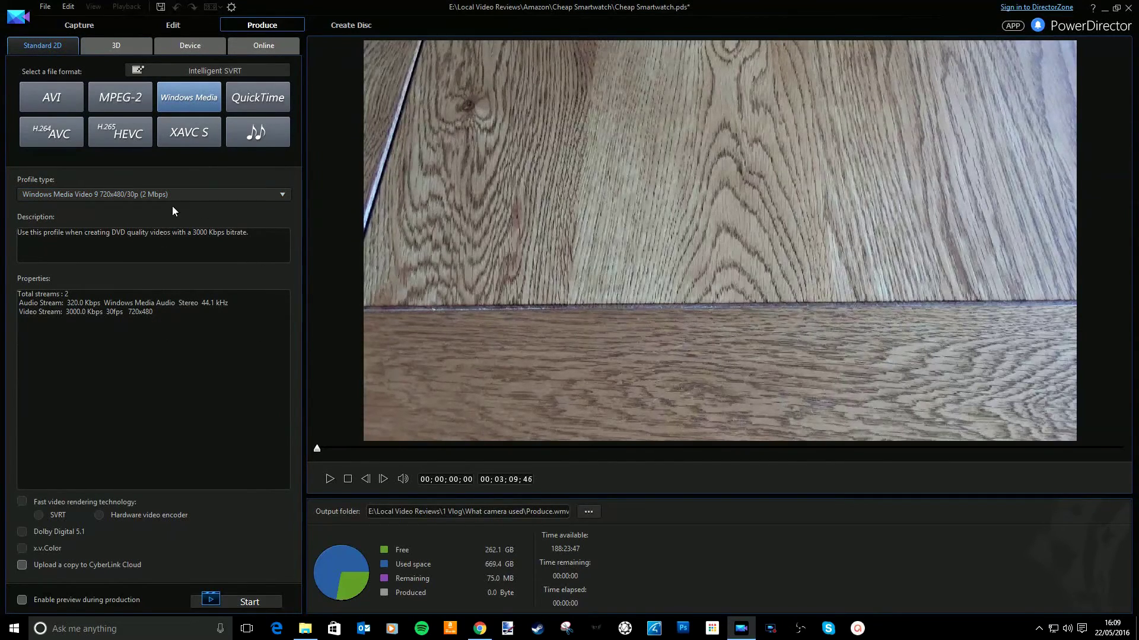
click(263, 47)
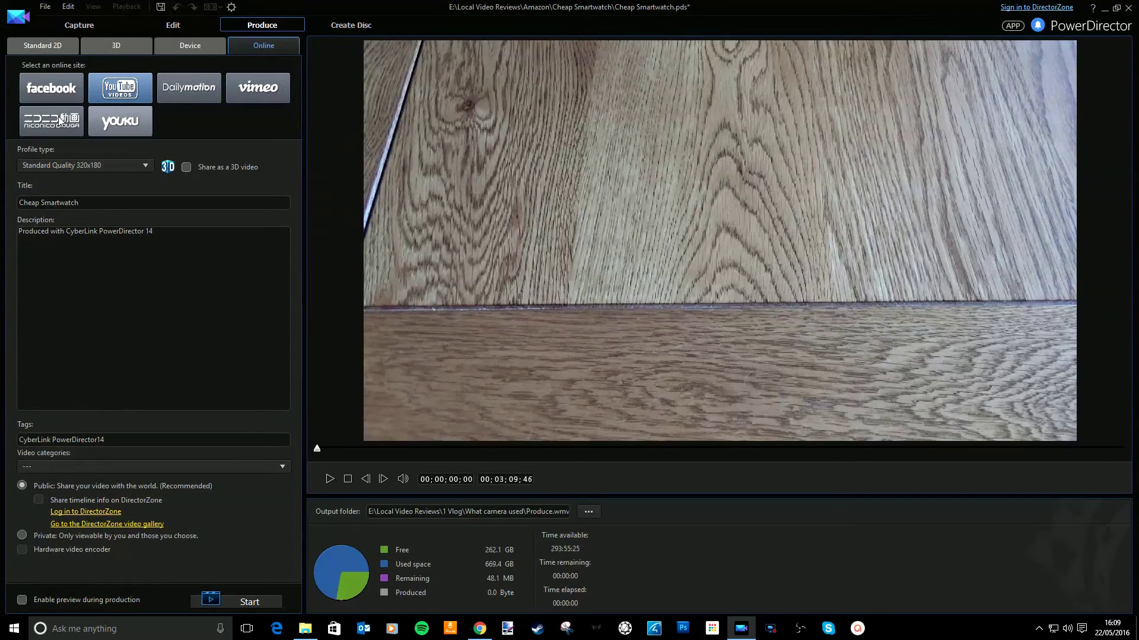
click(81, 27)
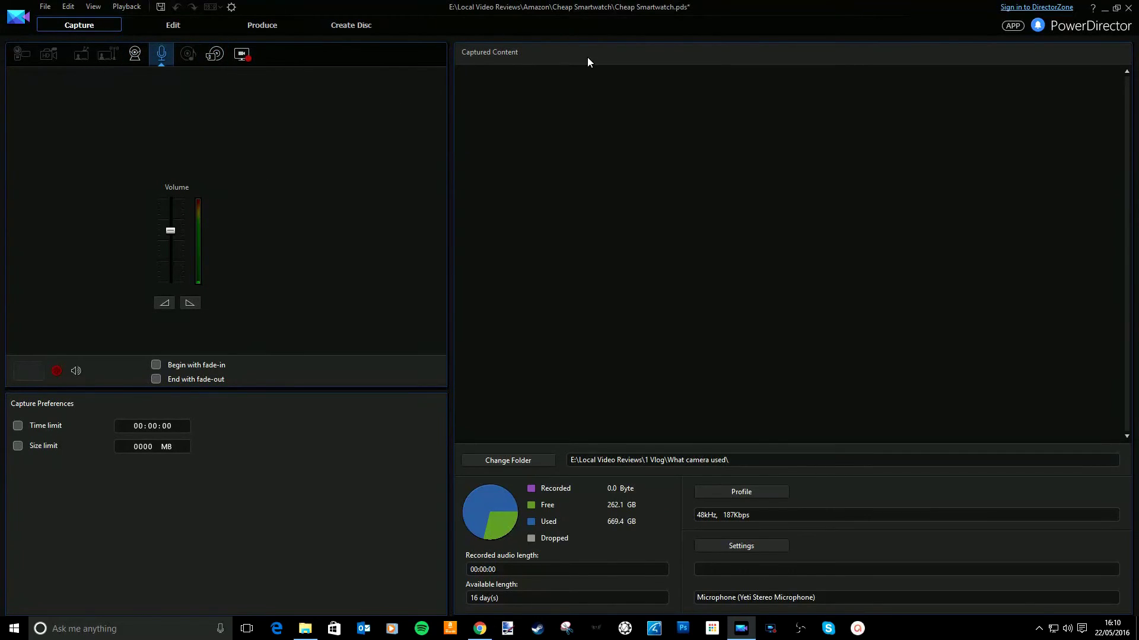
click(173, 25)
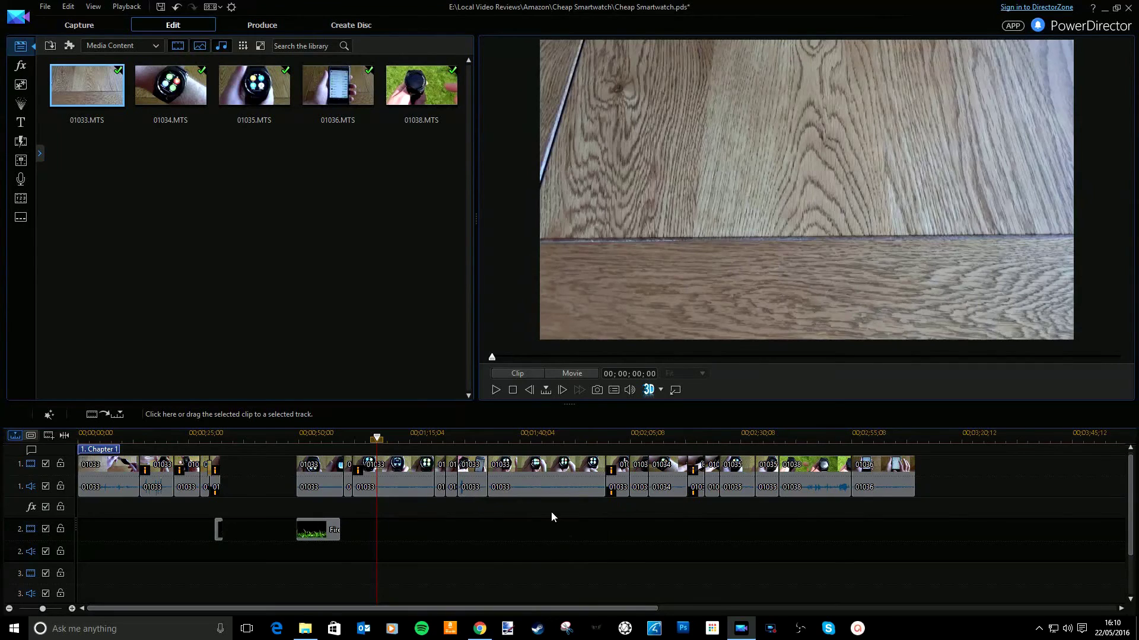
Step: Move the playhead to 00;01;44;16 and scroll through the Cheap Smartwatch timeline tracks
drag(524, 439, 538, 439)
click(1038, 629)
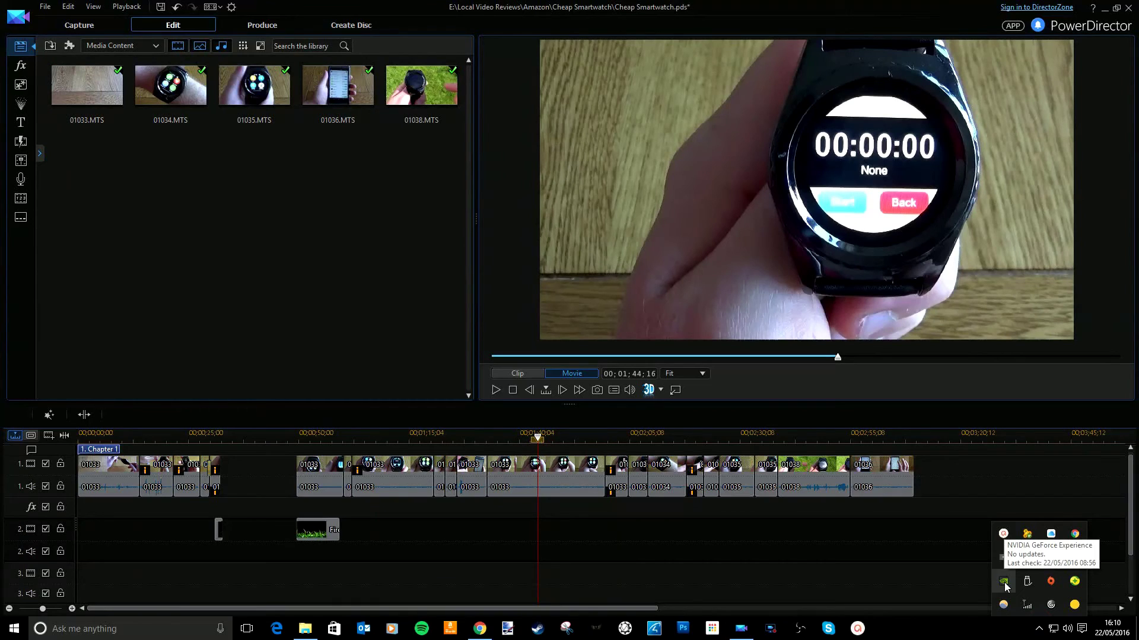
click(862, 554)
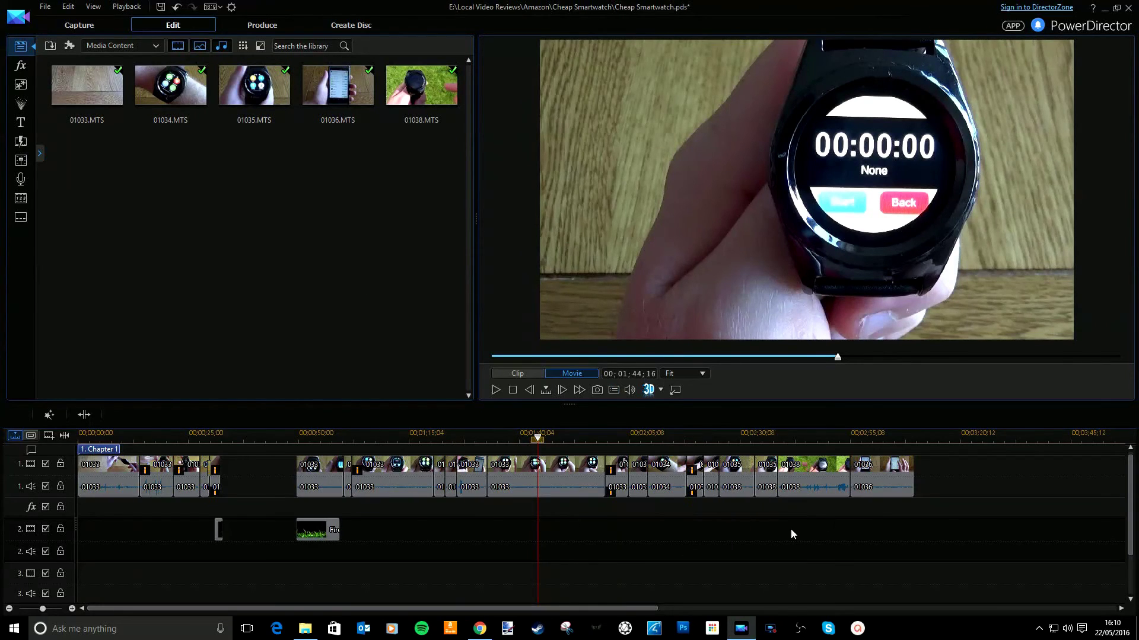
scroll(681, 523, up, 1)
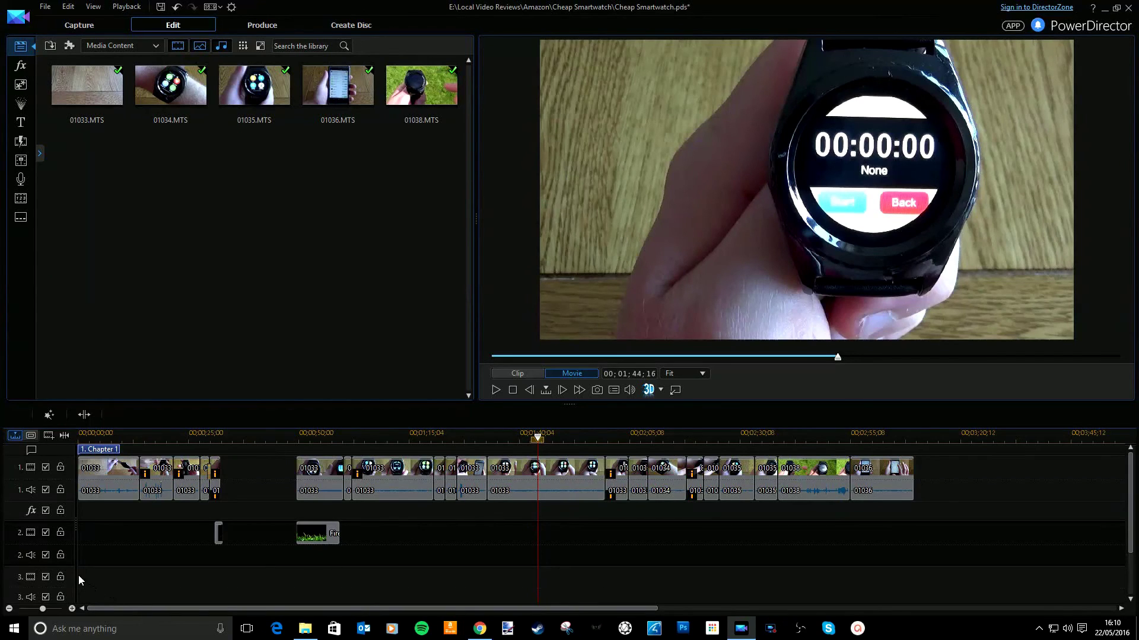
scroll(126, 576, down, 2)
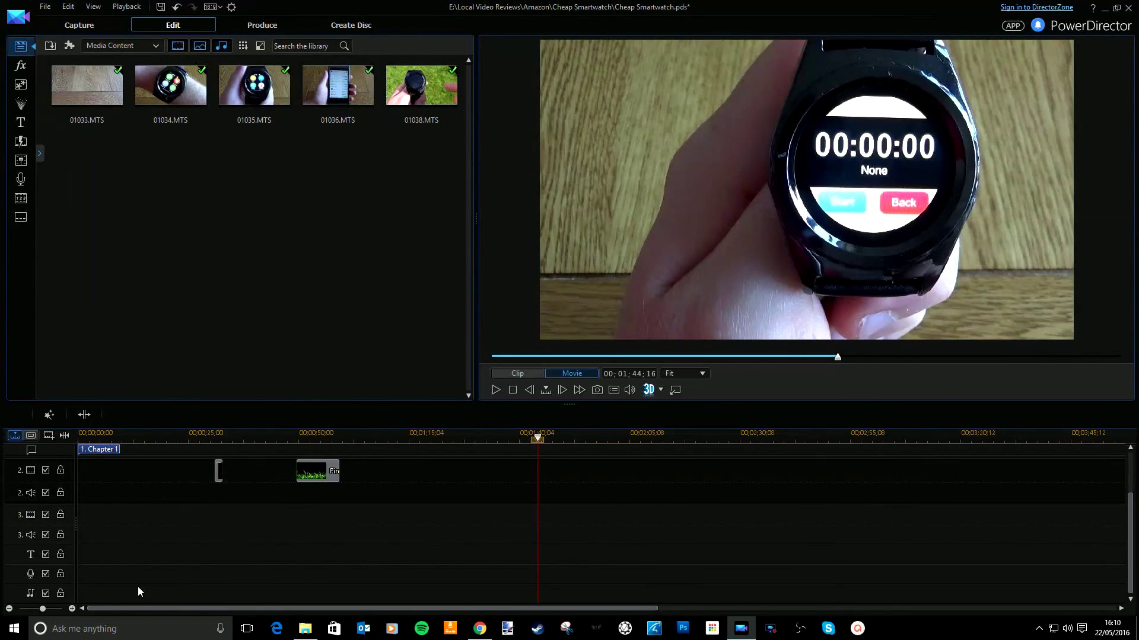
scroll(249, 569, up, 2)
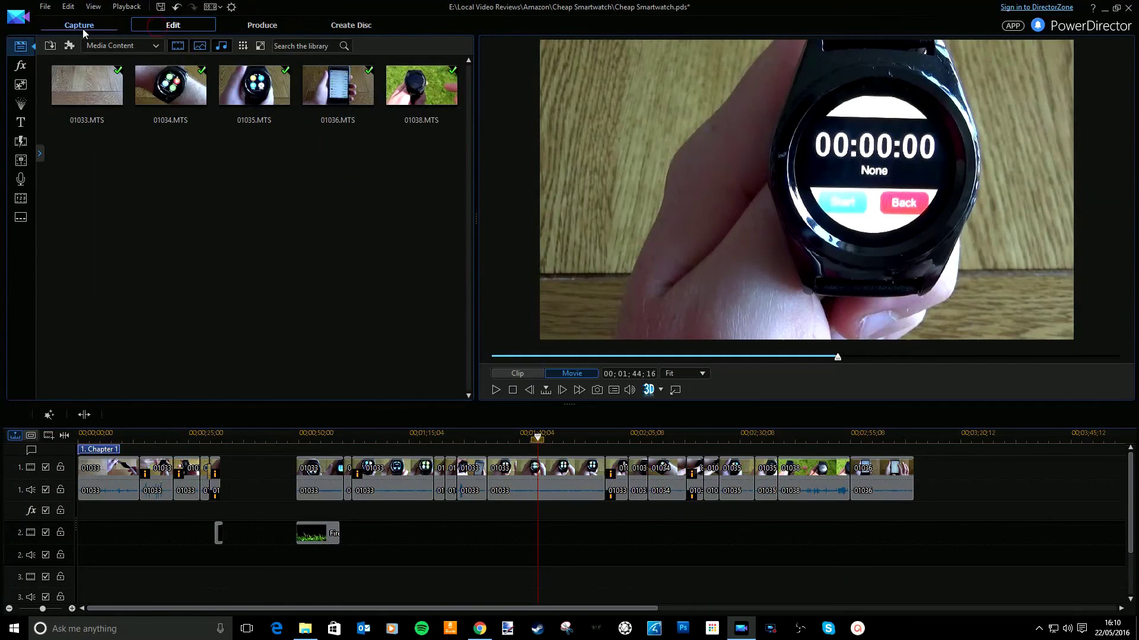